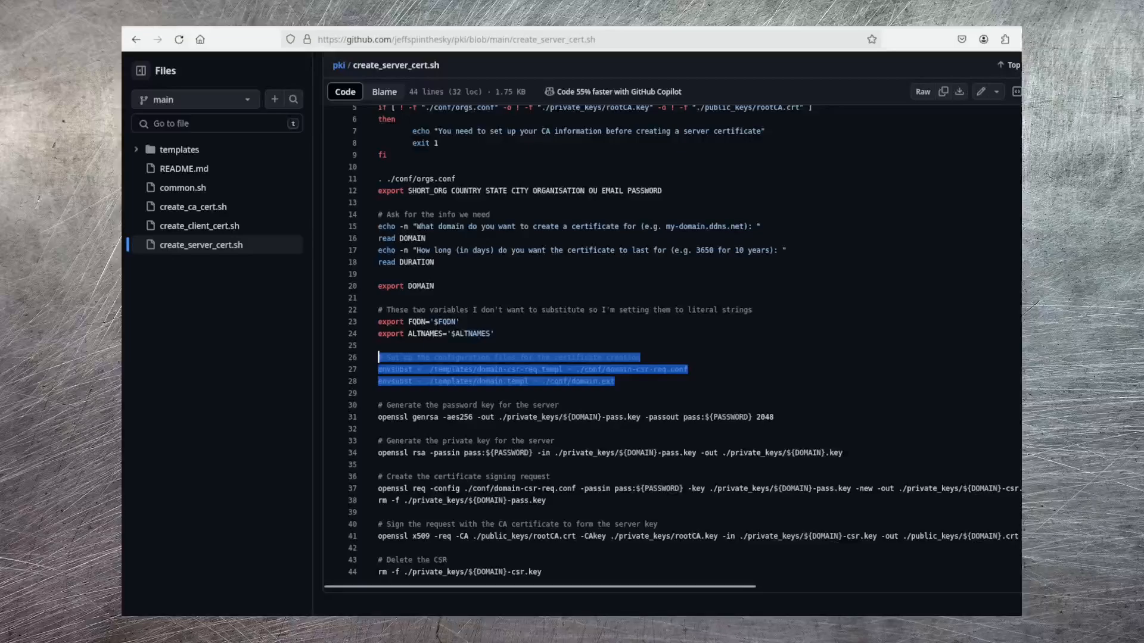
Examine create_server_cert.sh from the configuration file setup through key generation, certificate signing request, CA signing and CSR deletion
click(688, 369)
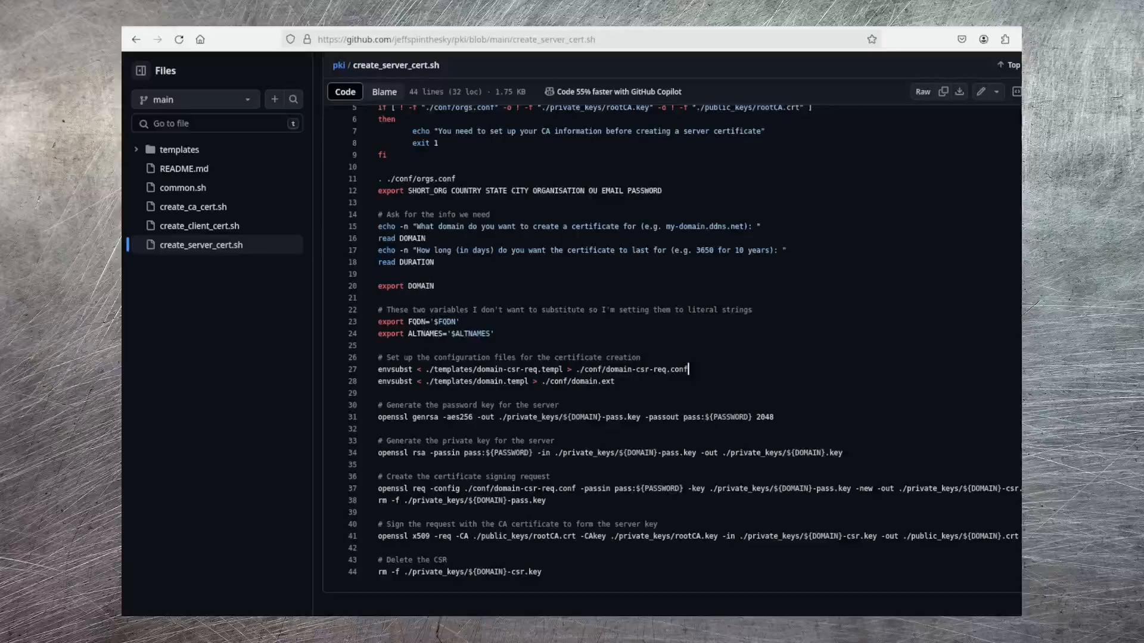
drag(773, 417, 378, 417)
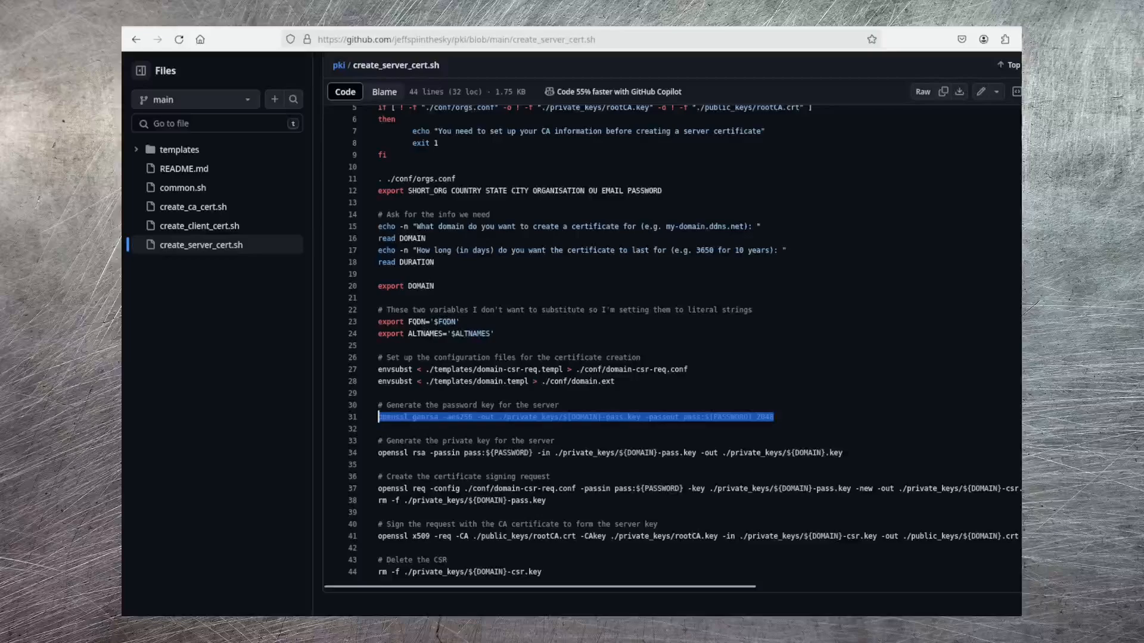
click(775, 417)
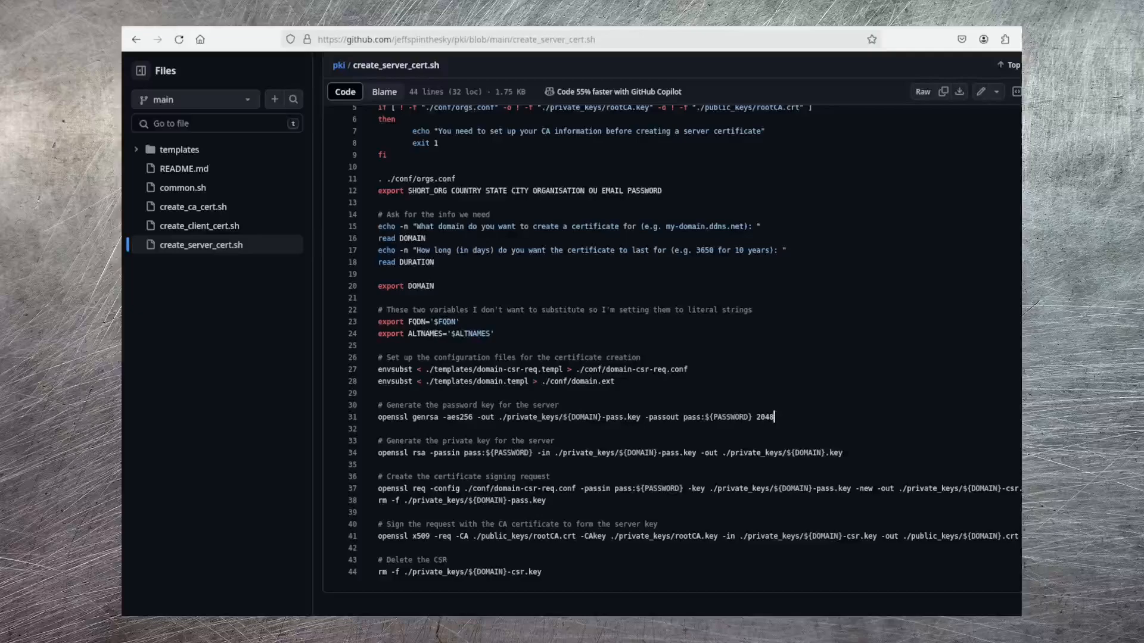
drag(696, 453, 541, 453)
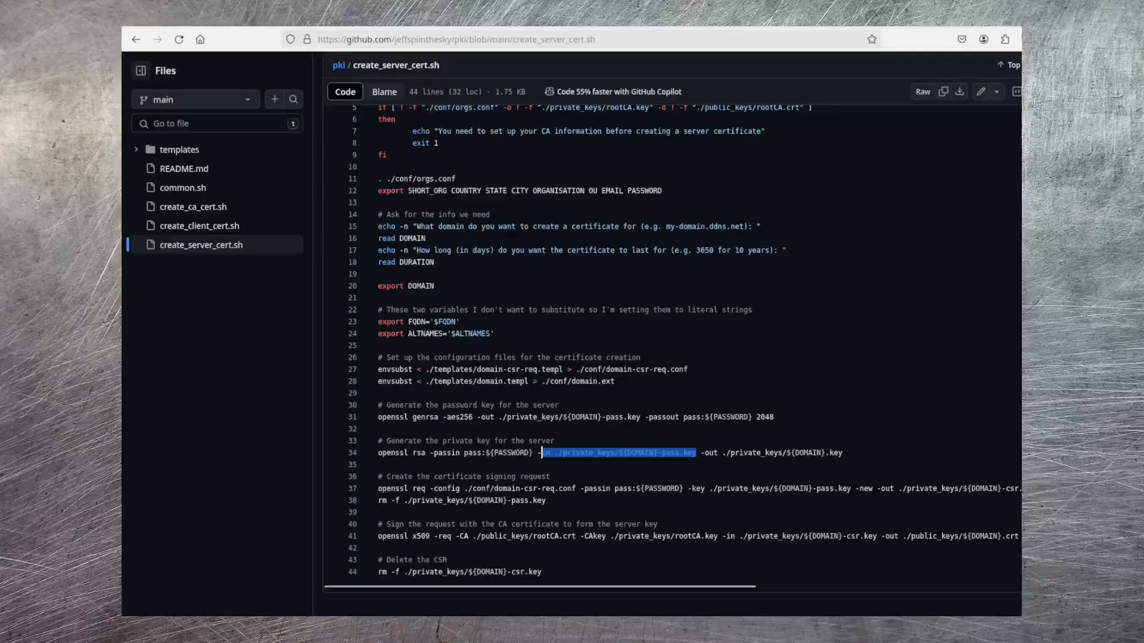
drag(843, 453, 697, 453)
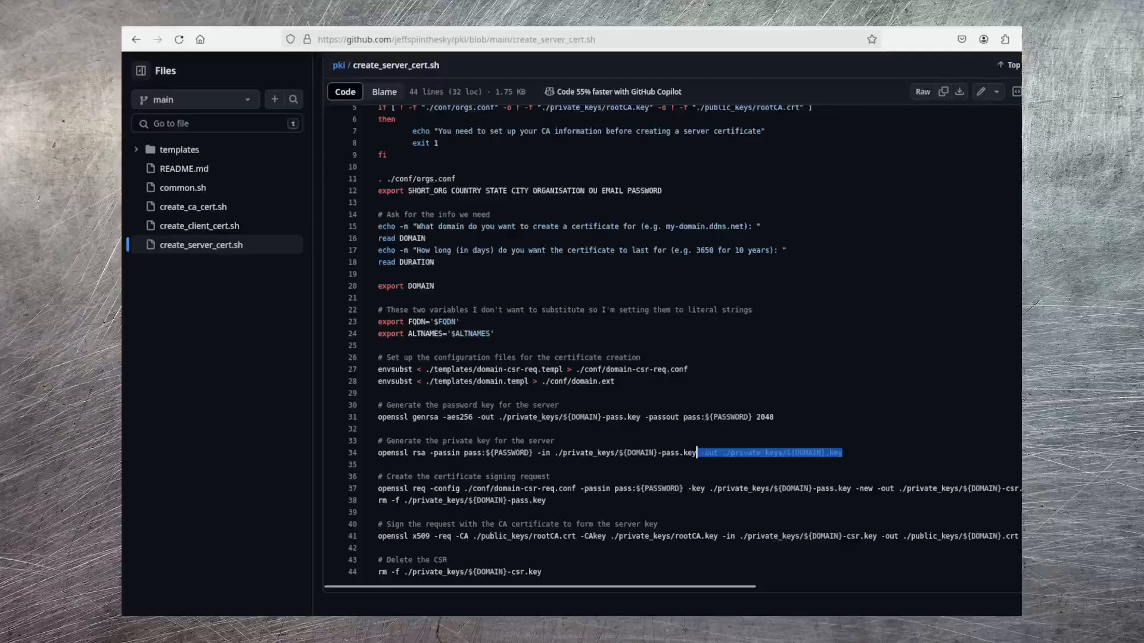
drag(546, 500, 379, 488)
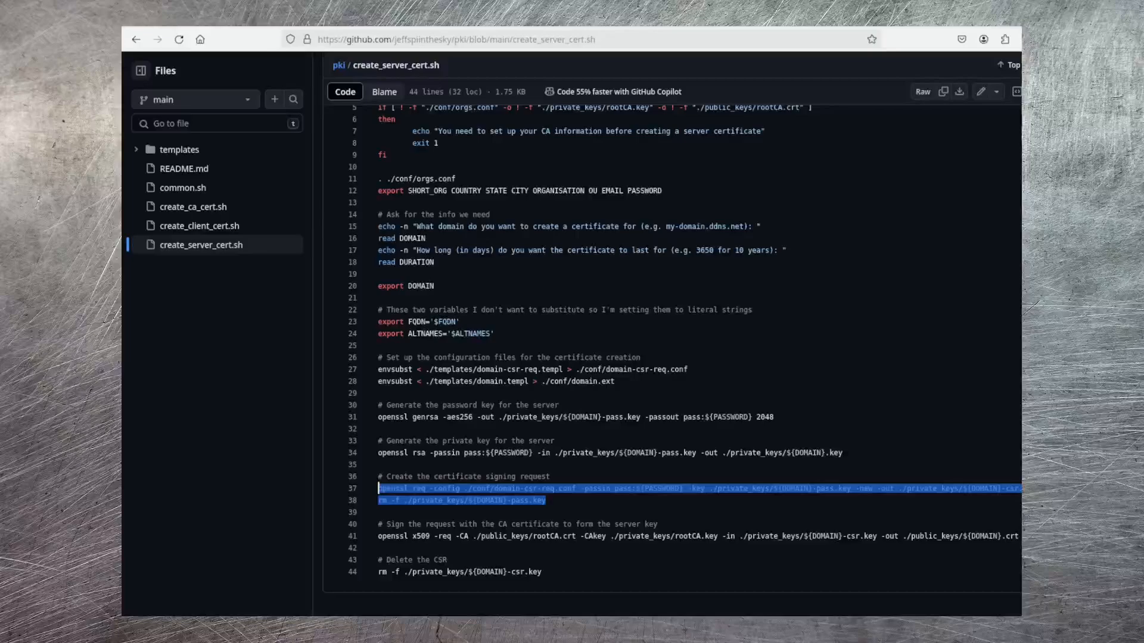
click(378, 512)
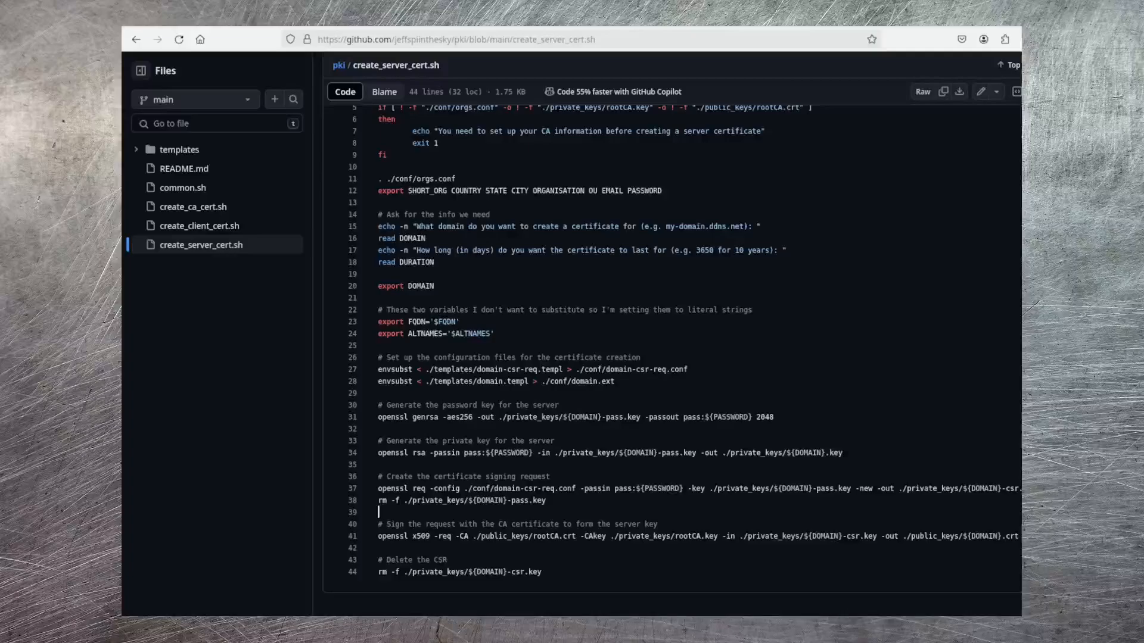
drag(378, 536, 1020, 536)
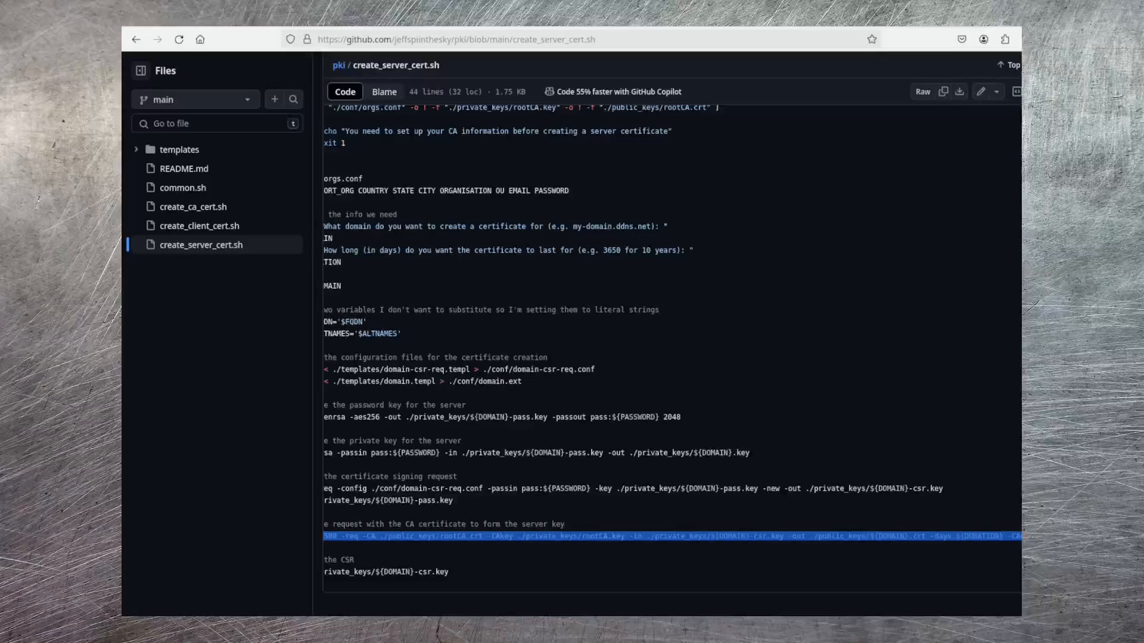
drag(451, 572, 377, 572)
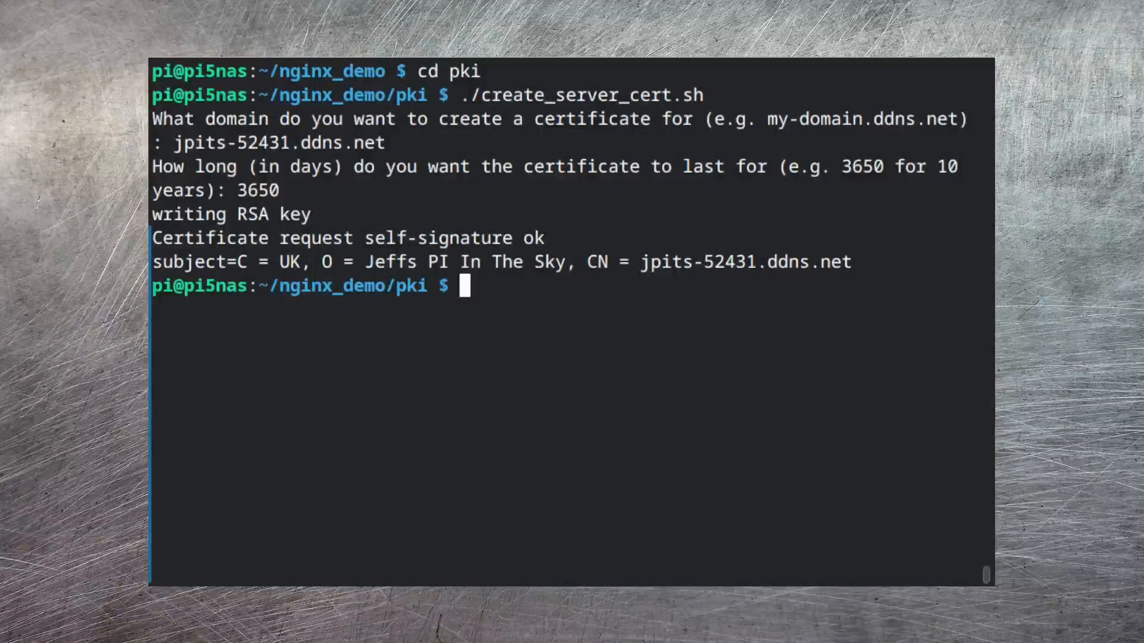
Switch to the terminal and list the private_keys directory to check for the server's key file
text(ls pri)
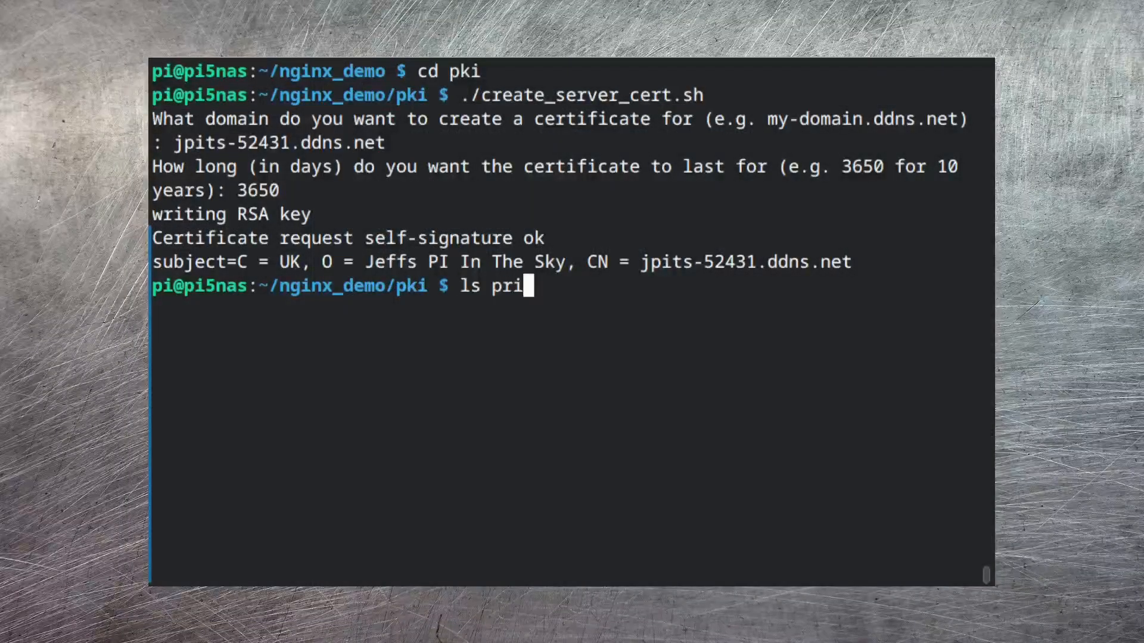
key(Tab)
key(Return)
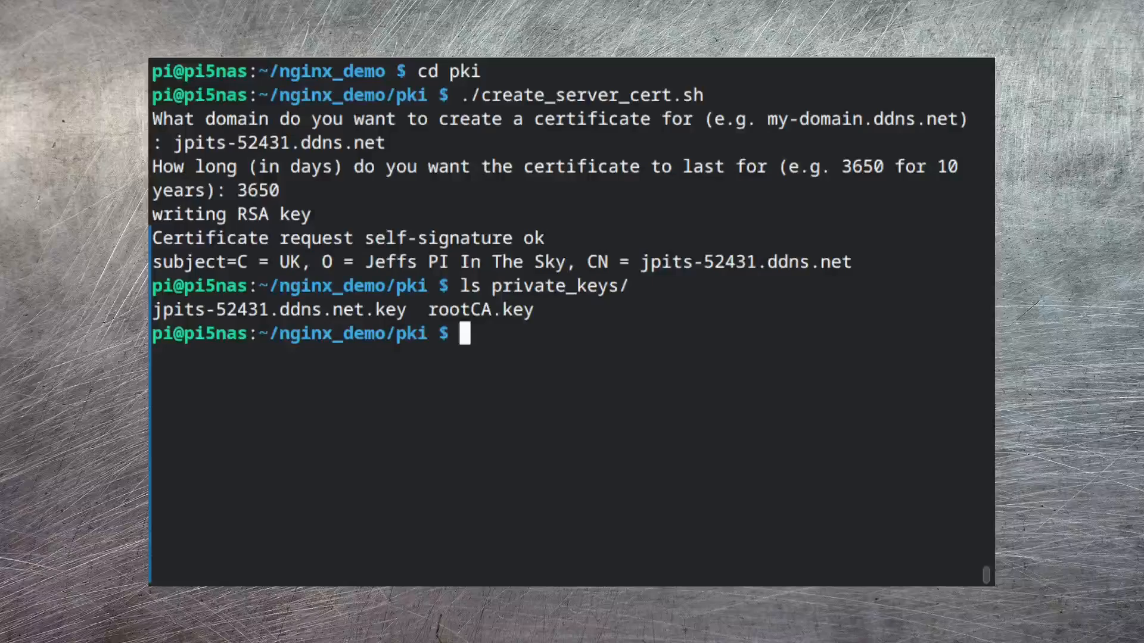
drag(155, 309, 406, 310)
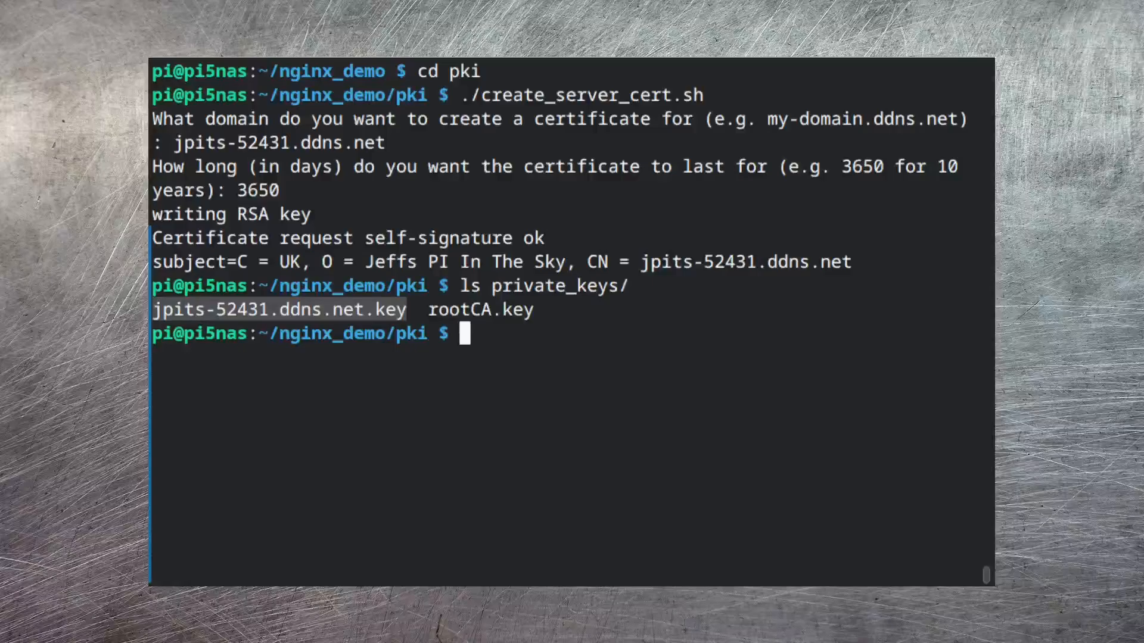
List the public_keys directory to check for the server's certificate file
text(ls pu)
key(Tab)
key(Return)
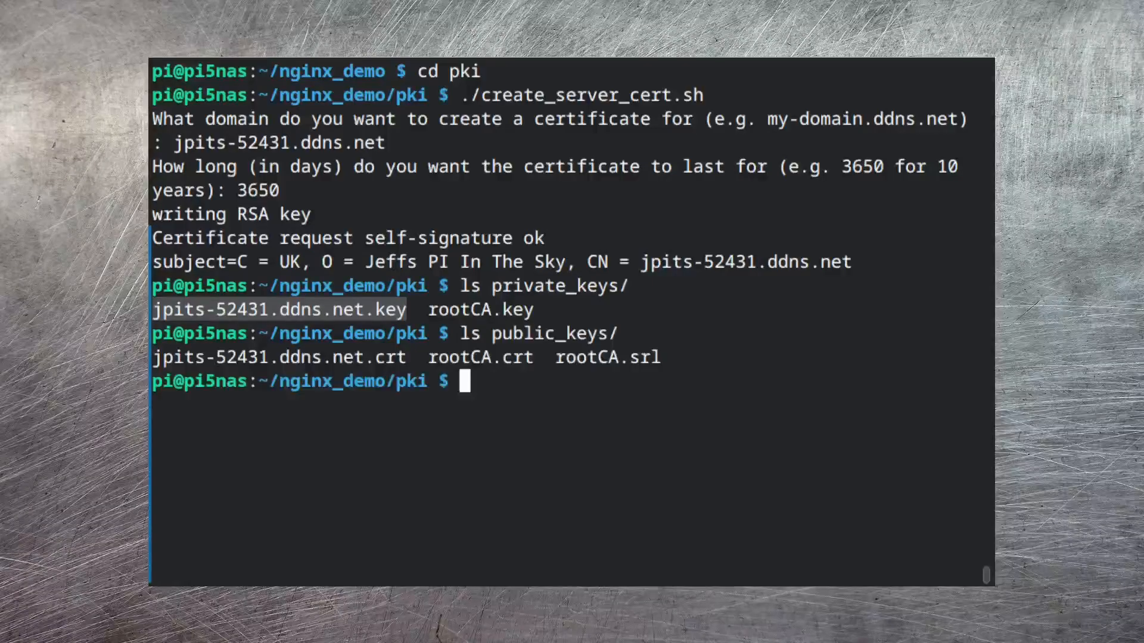
drag(154, 357, 406, 358)
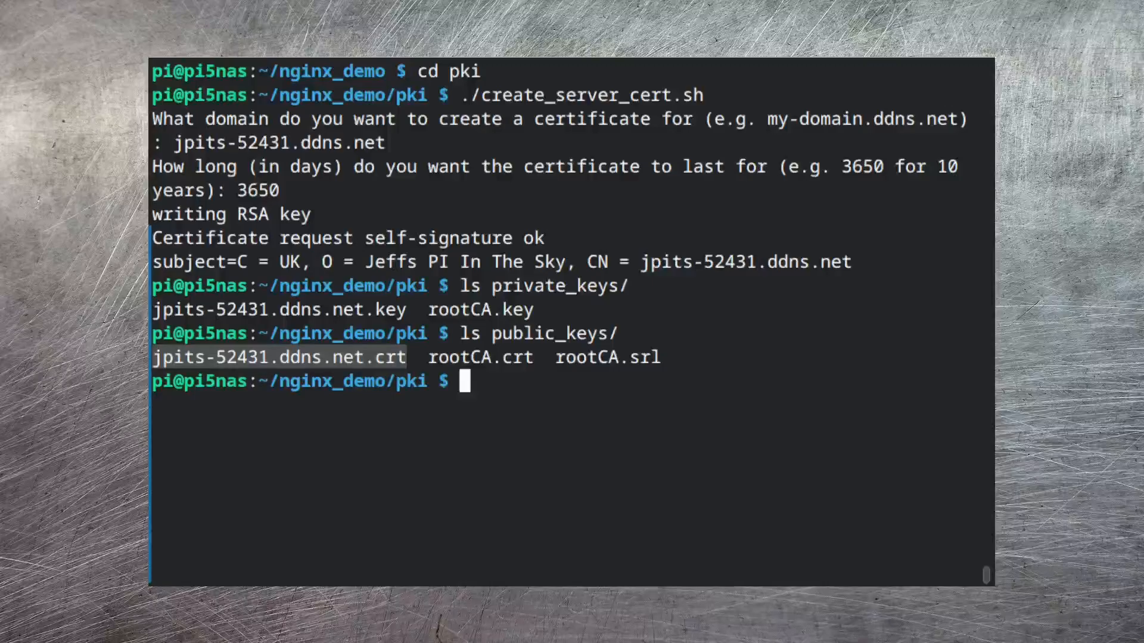
Print the server certificate as text with openssl x509 -text -in public_keys/jpits-52431.ddns.net.crt
click(662, 495)
text(opens)
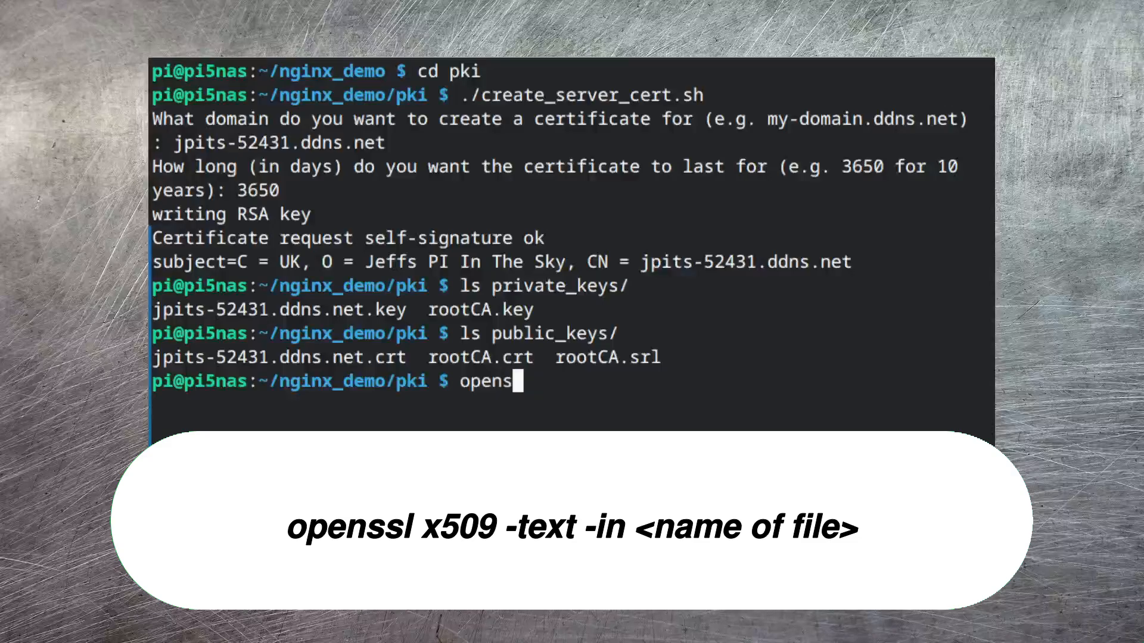
text(sl x509 )
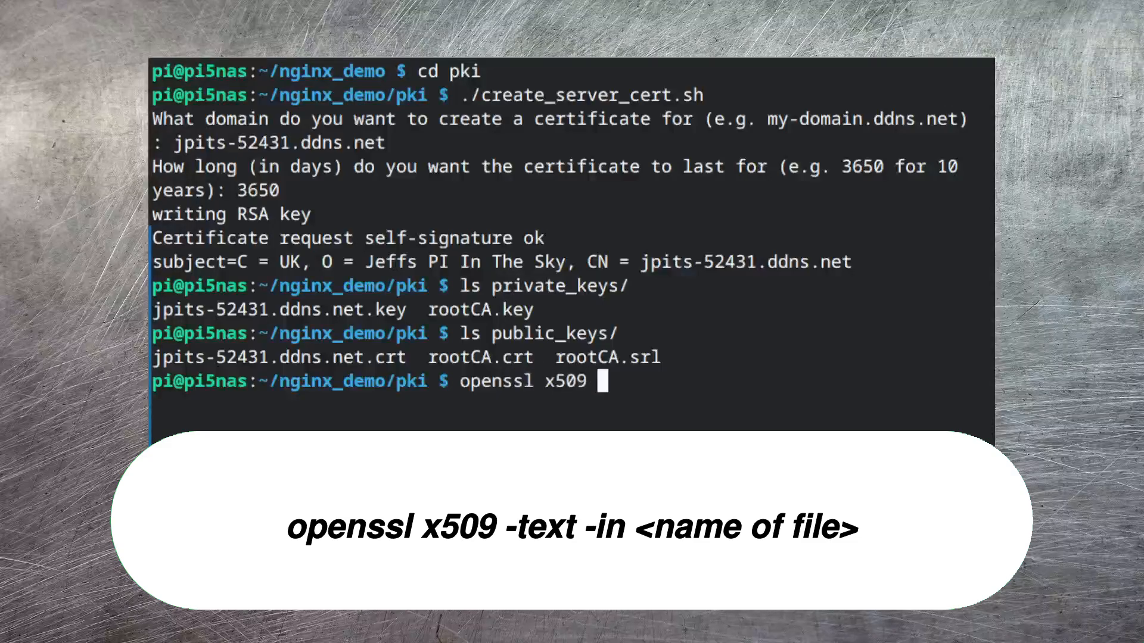
text(-text )
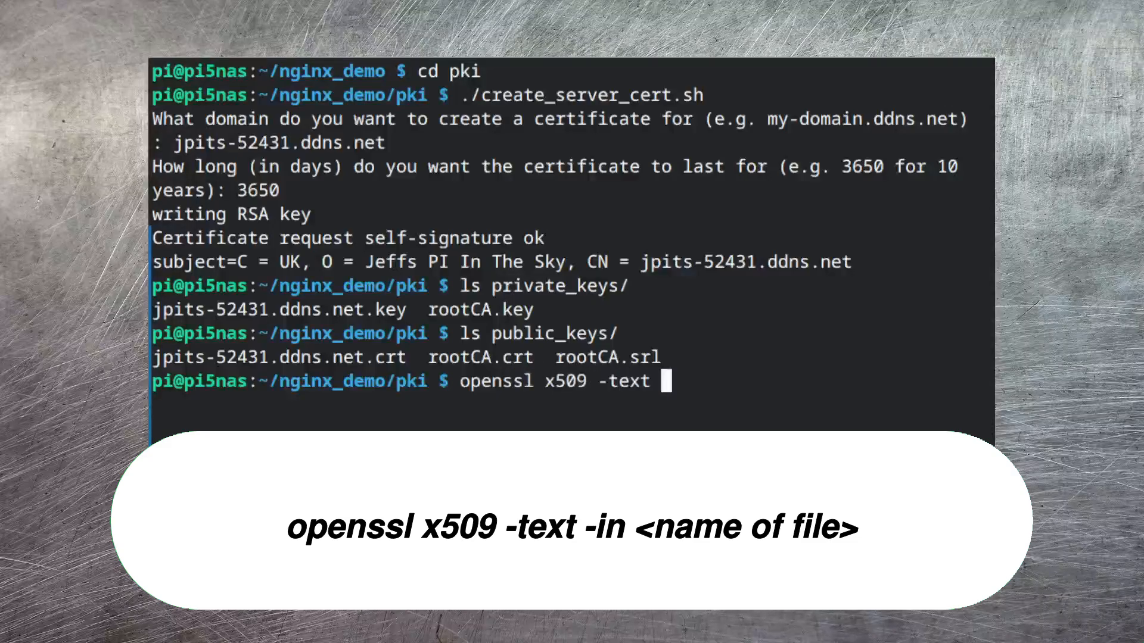
text(-in pu)
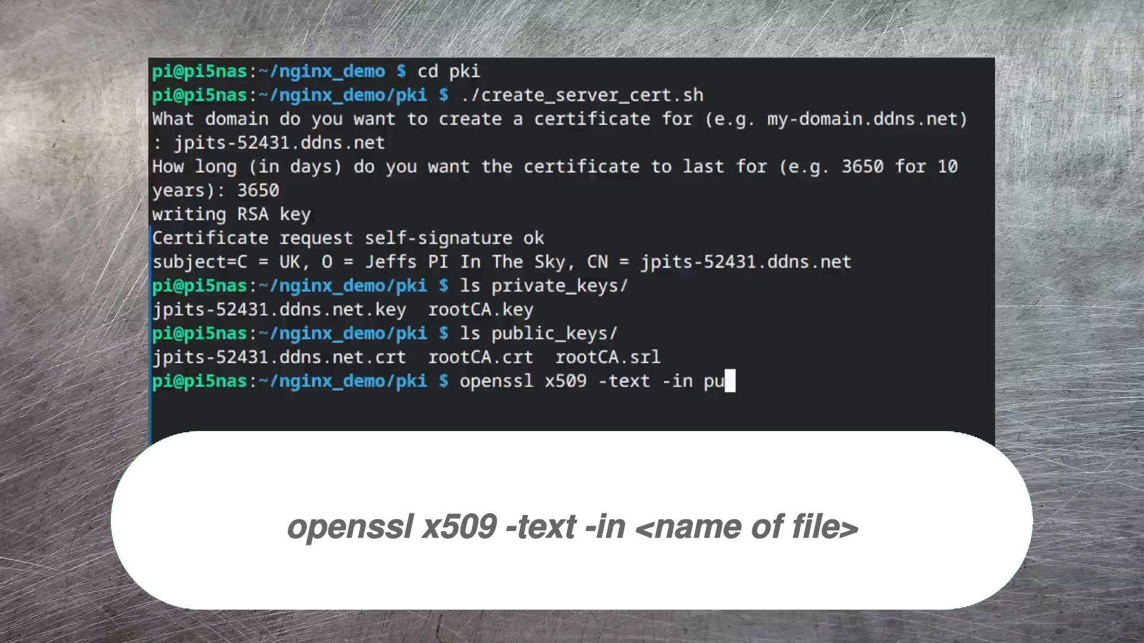
text(blic_keys/j)
key(Tab)
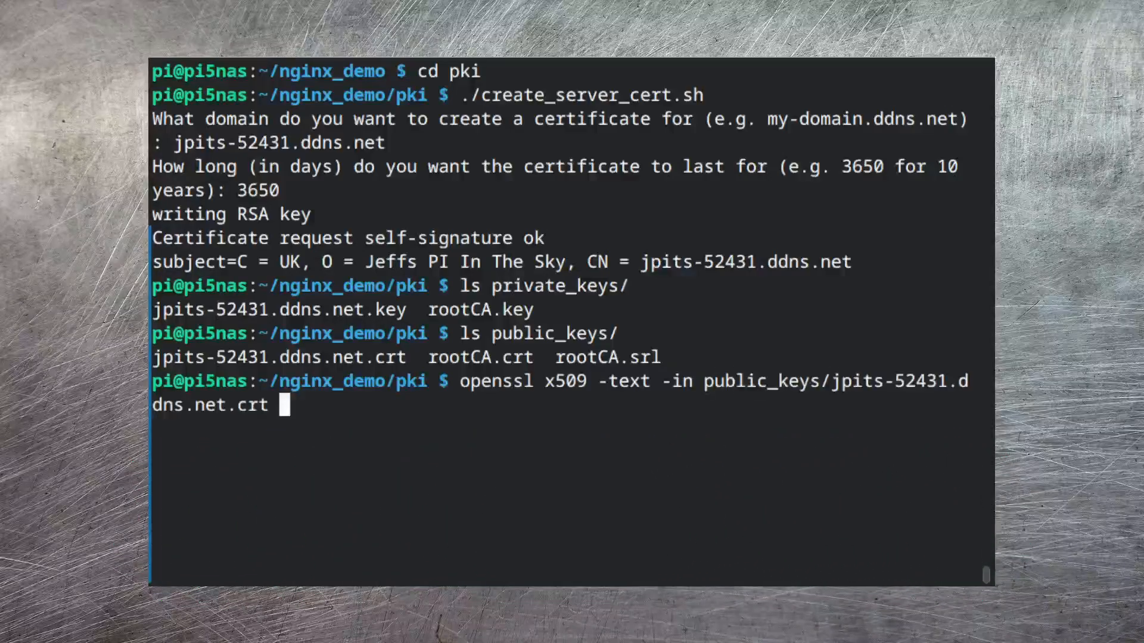
key(Return)
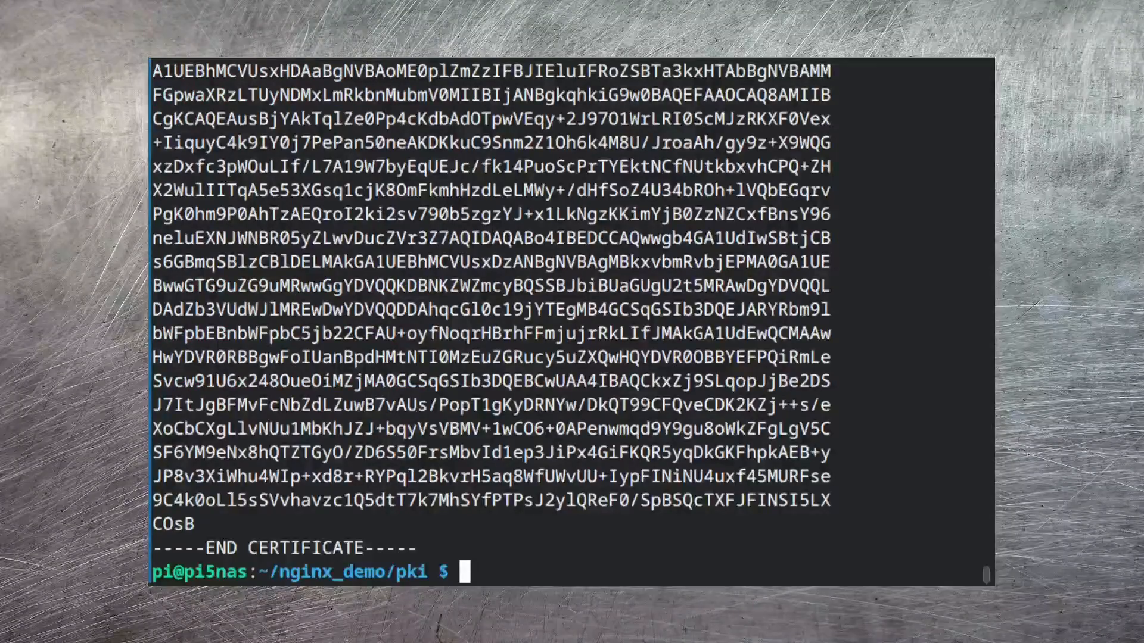
Review the certificate's signature algorithm and signature value in the output, and clear the terminal
scroll(961, 497, up, 15)
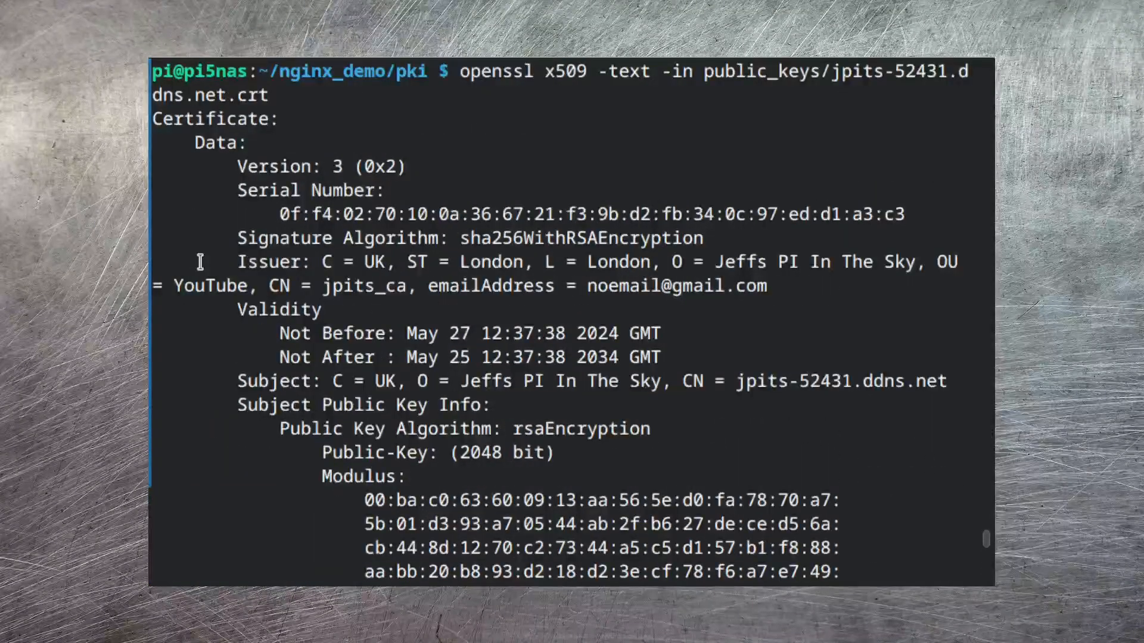
drag(233, 239, 710, 239)
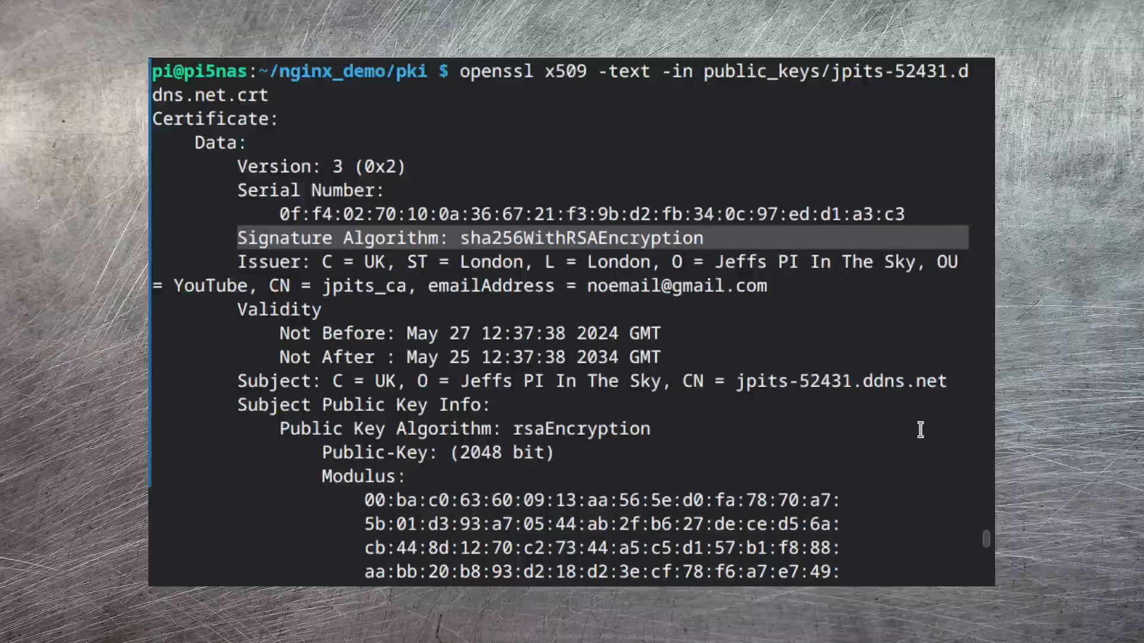
scroll(912, 483, down, 4)
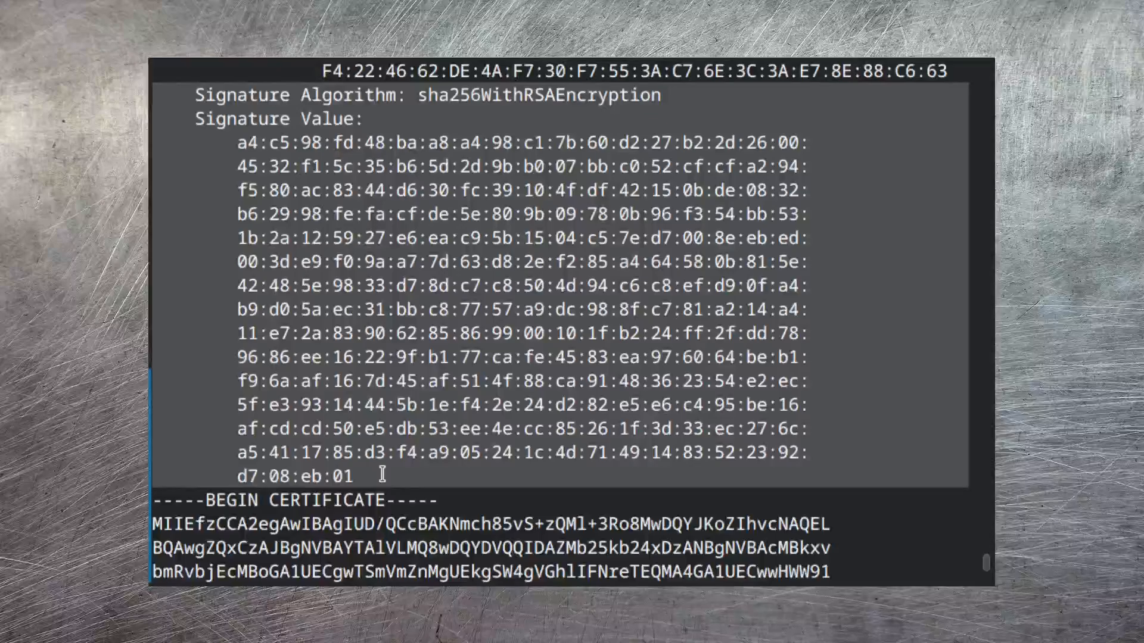
key(ctrl+l)
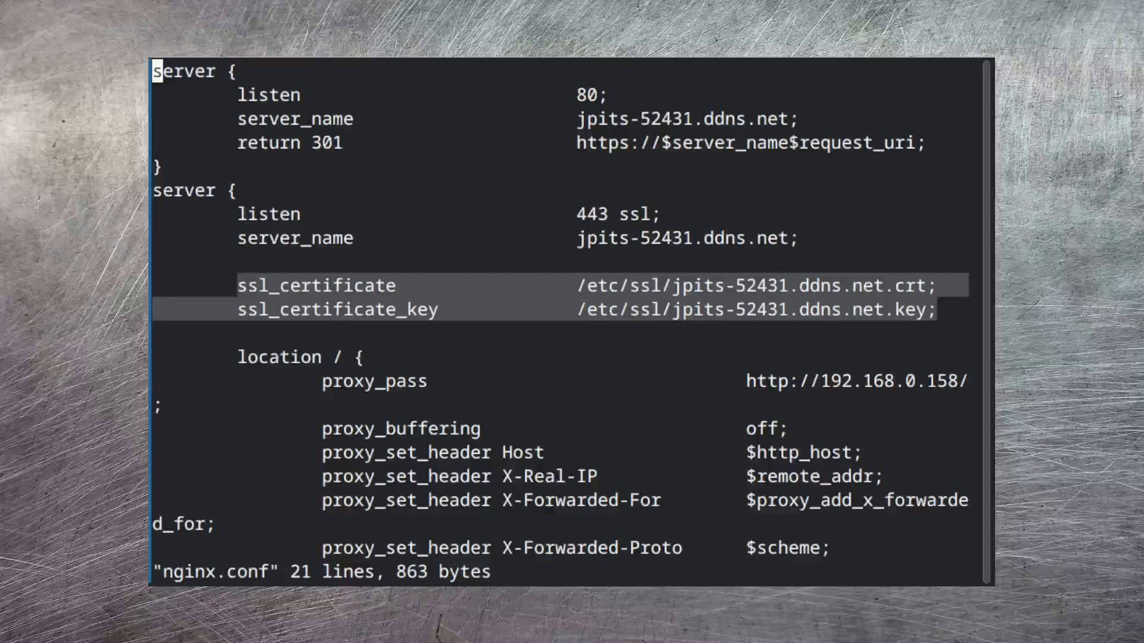
Check the rest of nginx.conf, exit the editor and take the container down with docker-compose -f nginx.yaml down
key(shift+g)
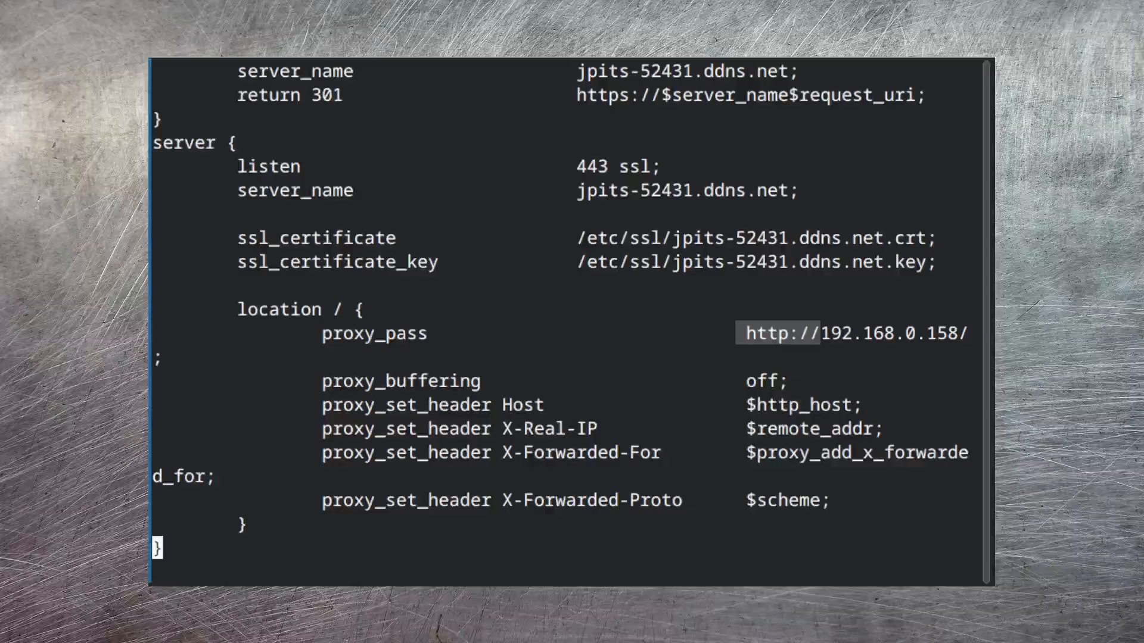
text(:)
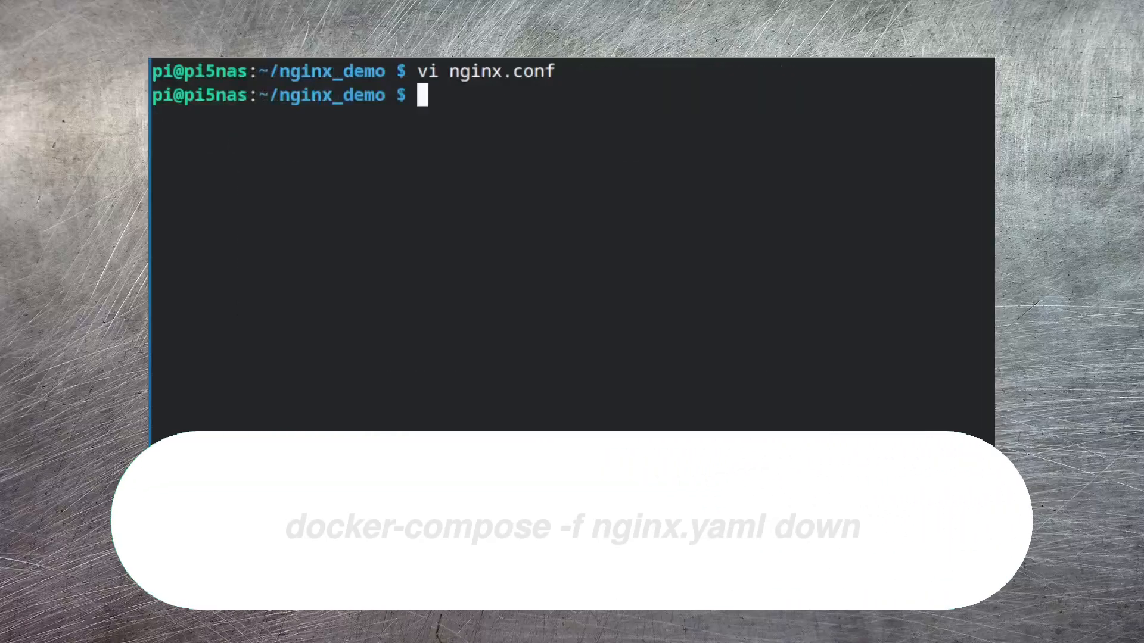
text(docker-)
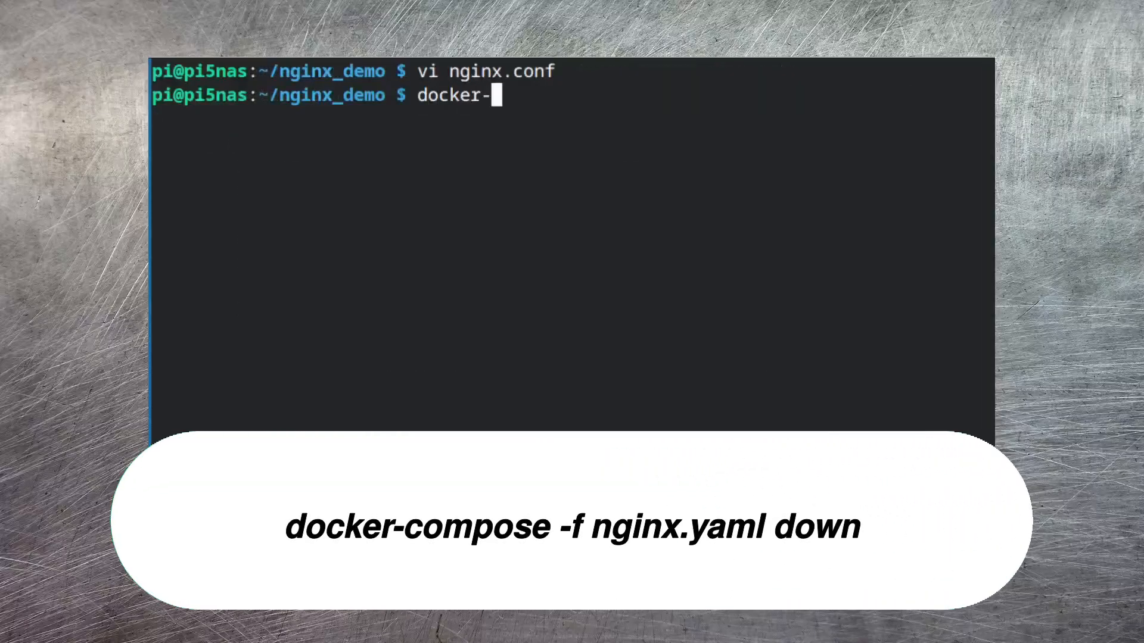
text(compose -f nginx.yaml down)
key(Return)
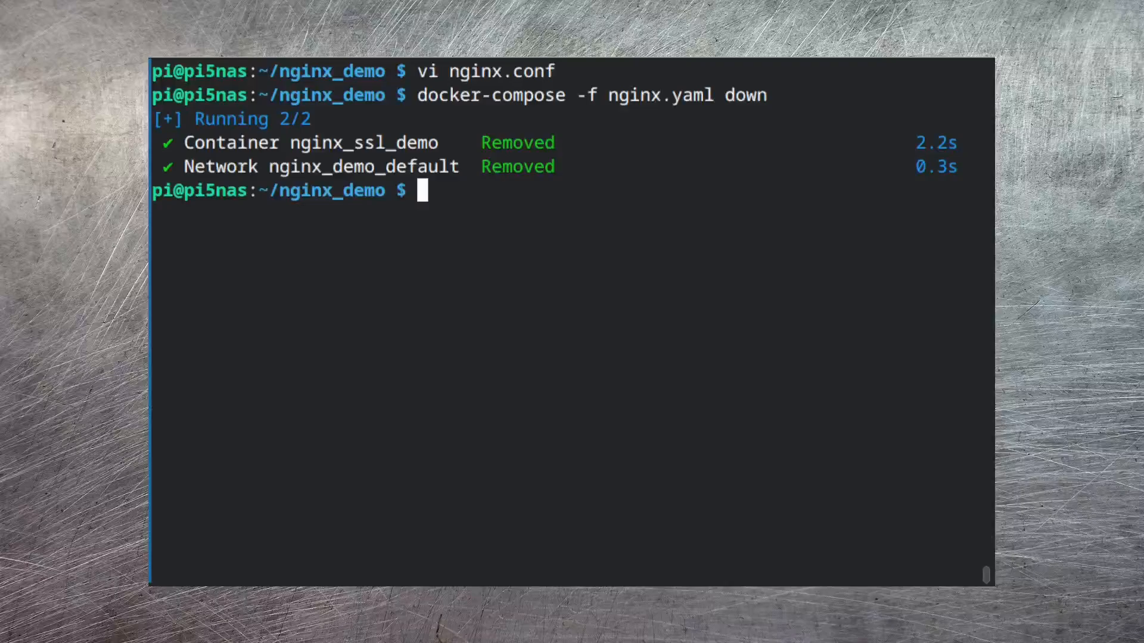
Open nginx.yaml in vi and add the copied entry under volumes, below the nginx.conf mapping
text(vi ng)
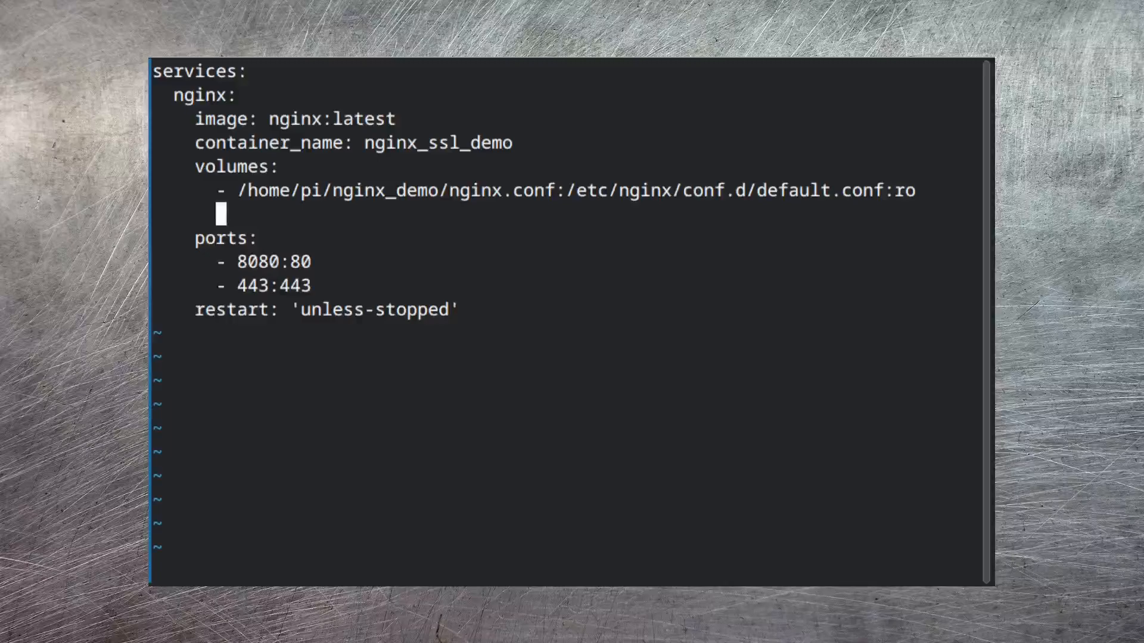
key(ctrl+shift+v)
drag(883, 214, 968, 214)
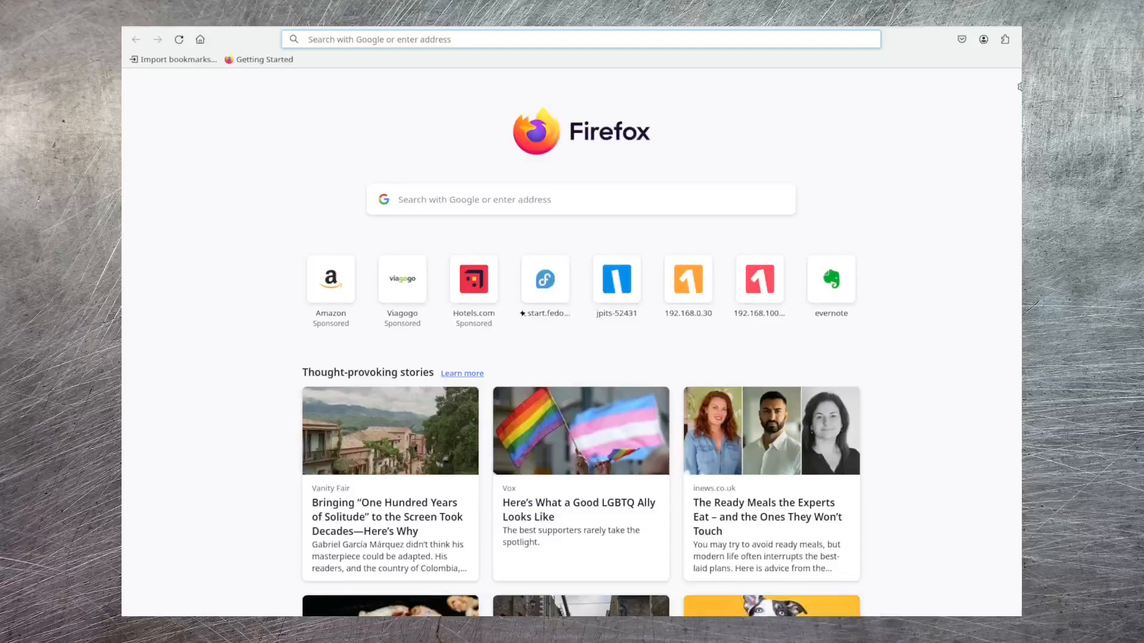
text(https://)
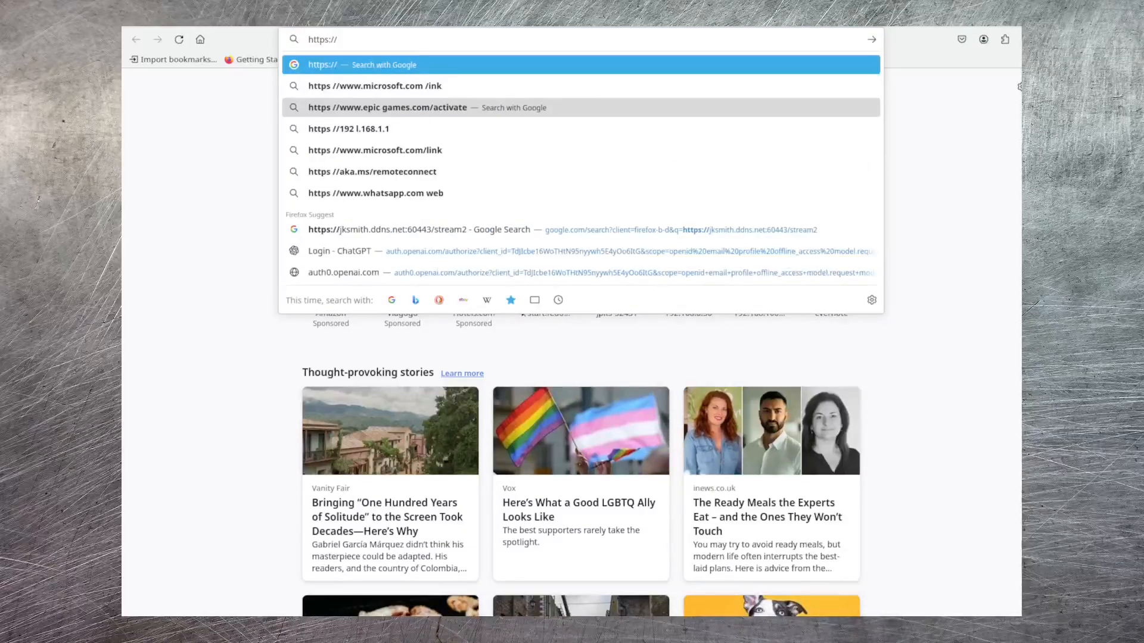
text(jpi)
key(Right)
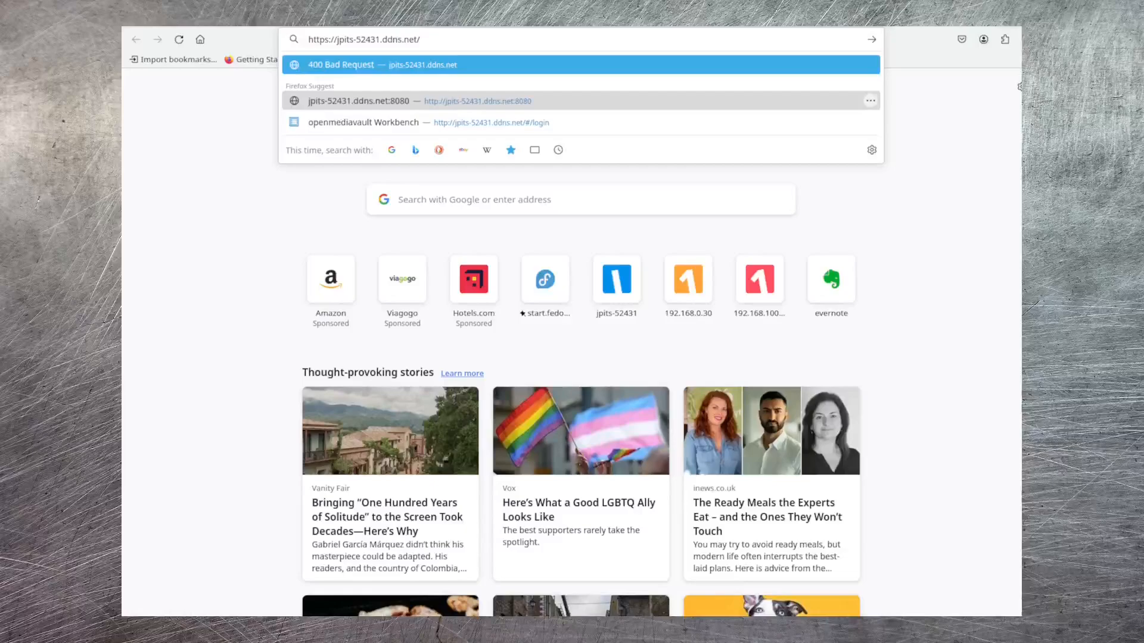
key(Return)
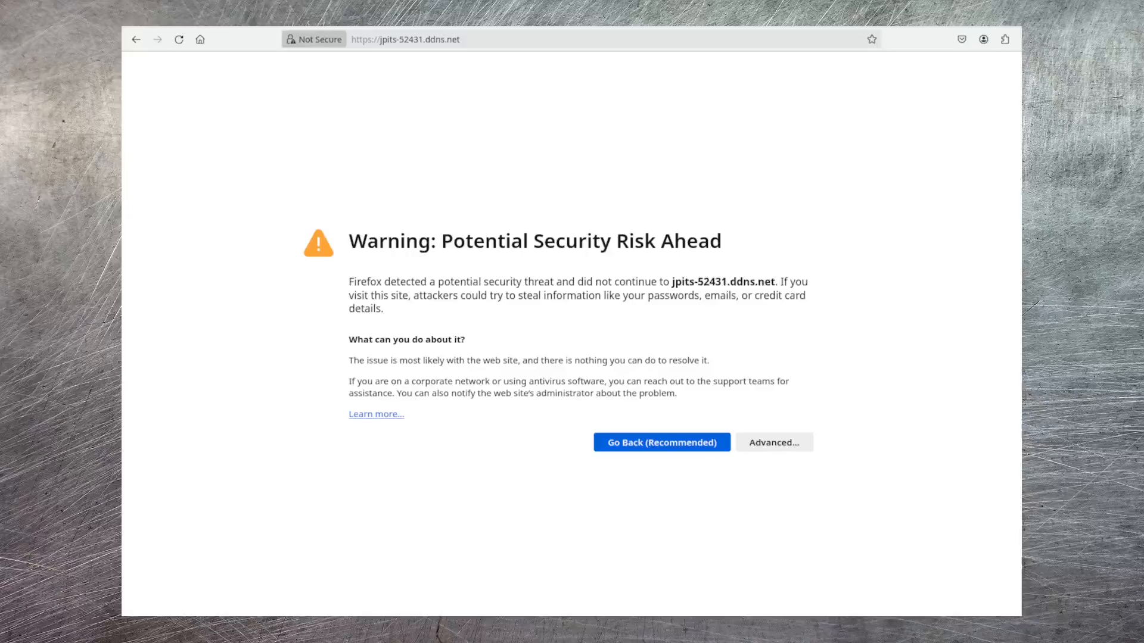
click(314, 39)
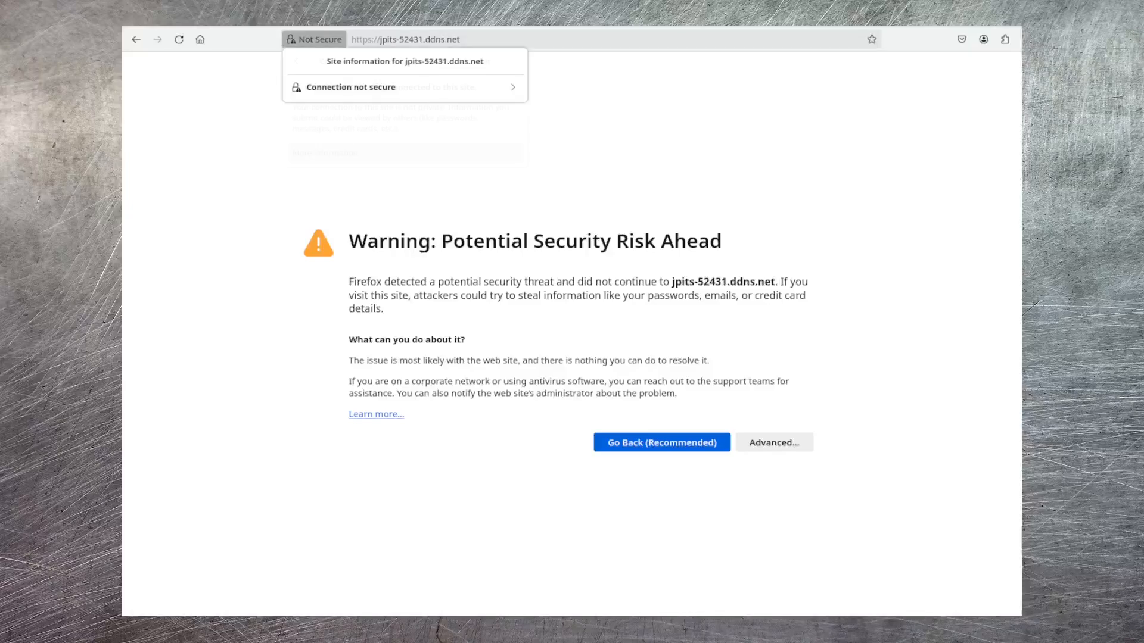
click(358, 153)
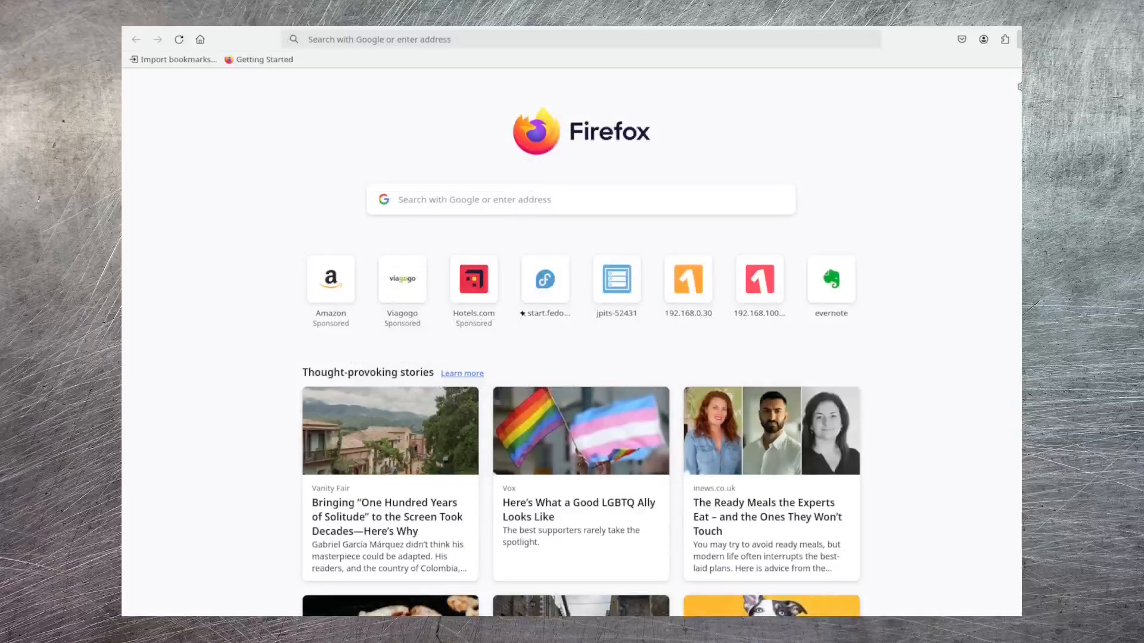
Open the Certificate Manager from Firefox's privacy and security settings and show the certificate authorities
click(1025, 39)
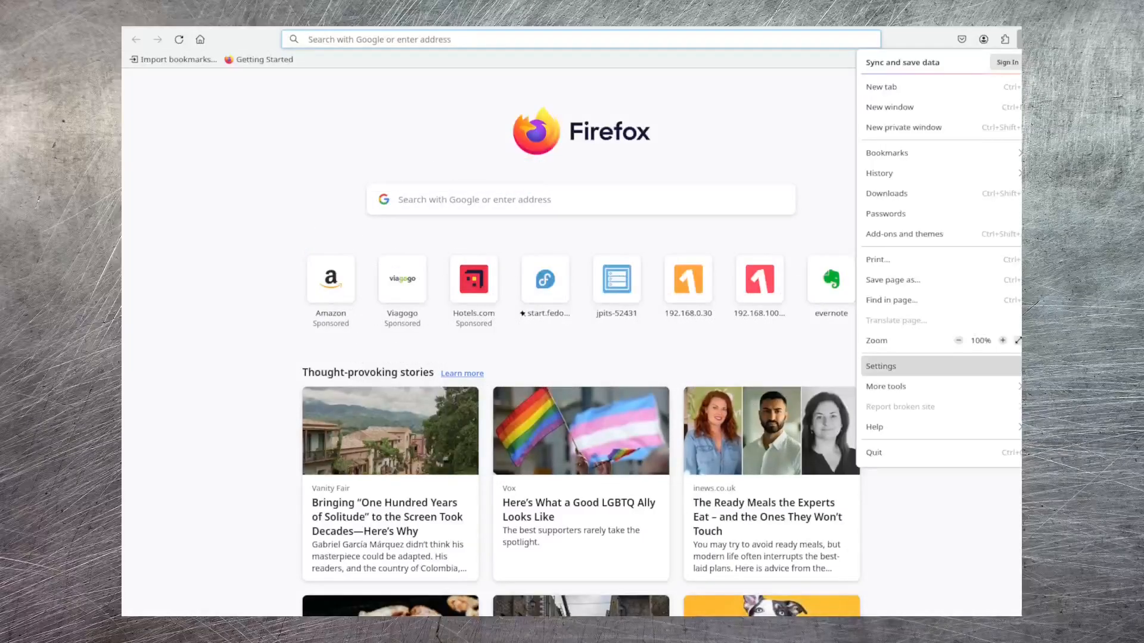
click(929, 366)
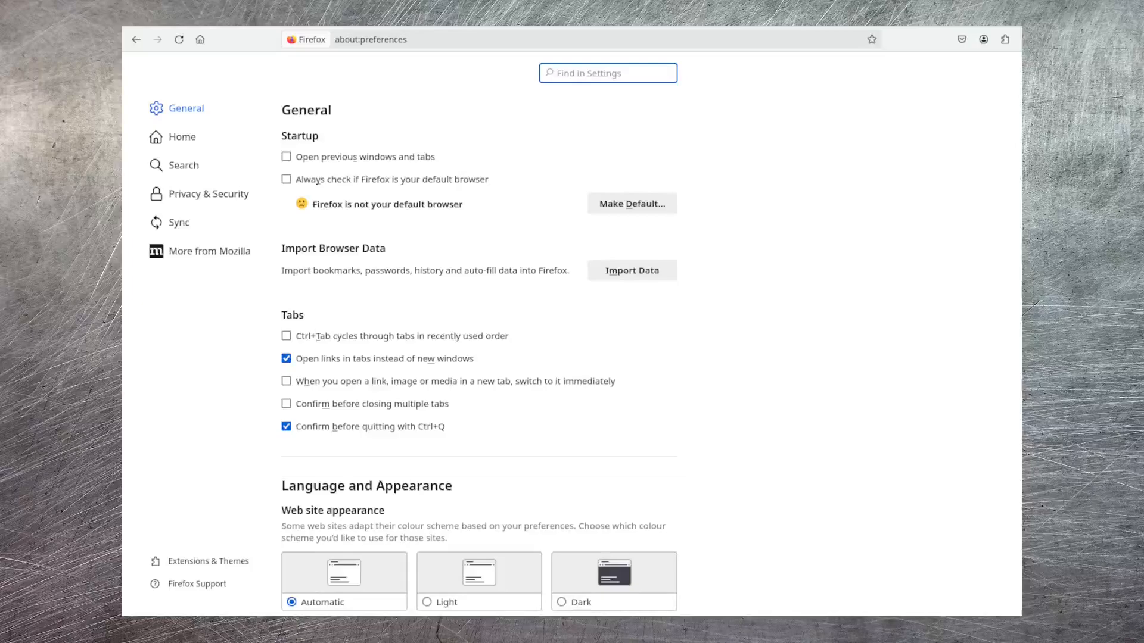
click(203, 194)
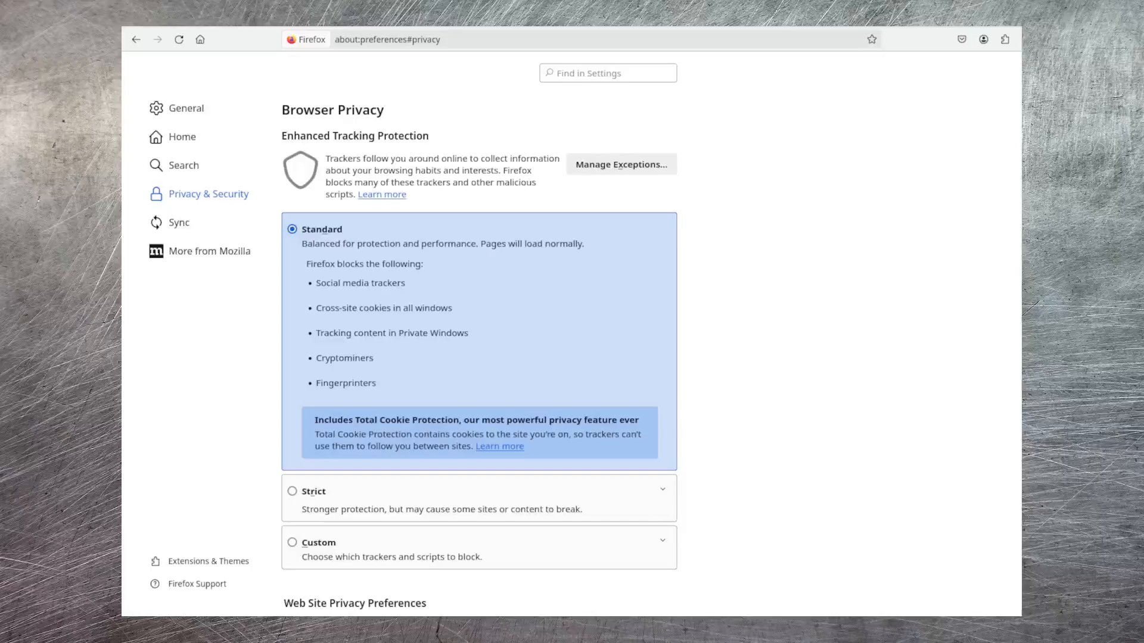
scroll(479, 358, down, 15)
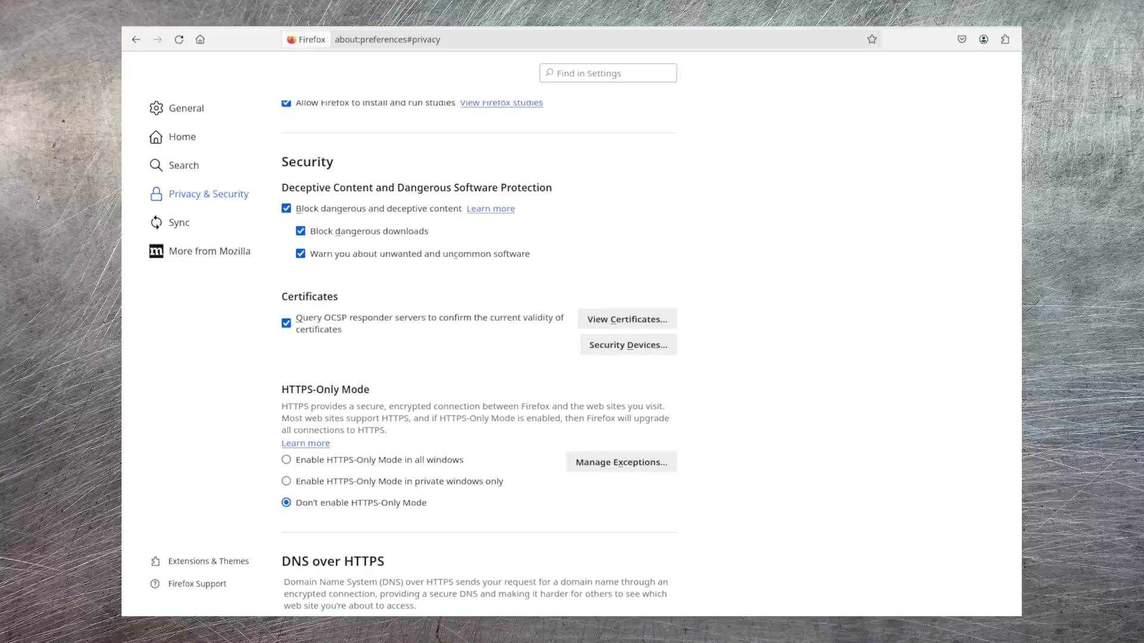
click(627, 320)
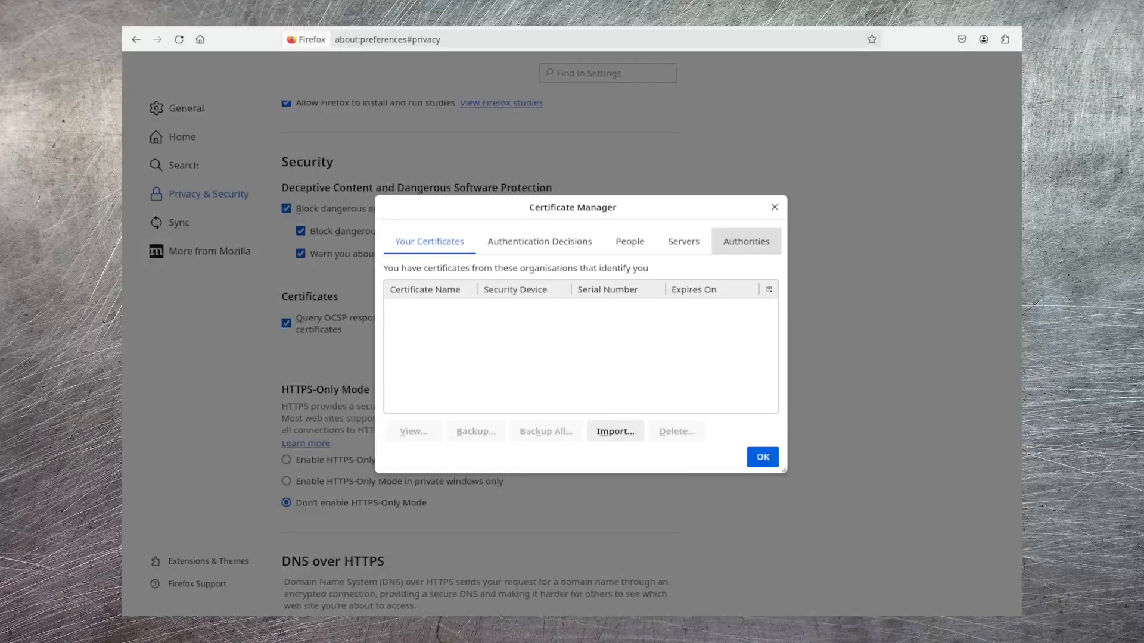
click(745, 241)
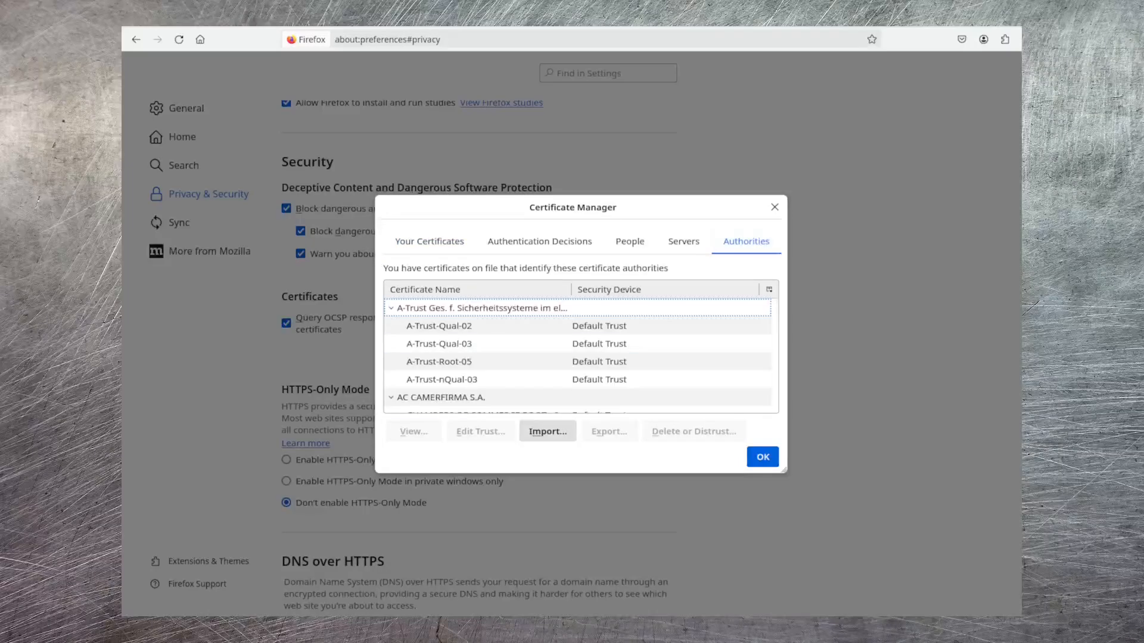
Import rootCA.crt from Downloads as an authority, trusting it to identify both web sites and email users
click(547, 431)
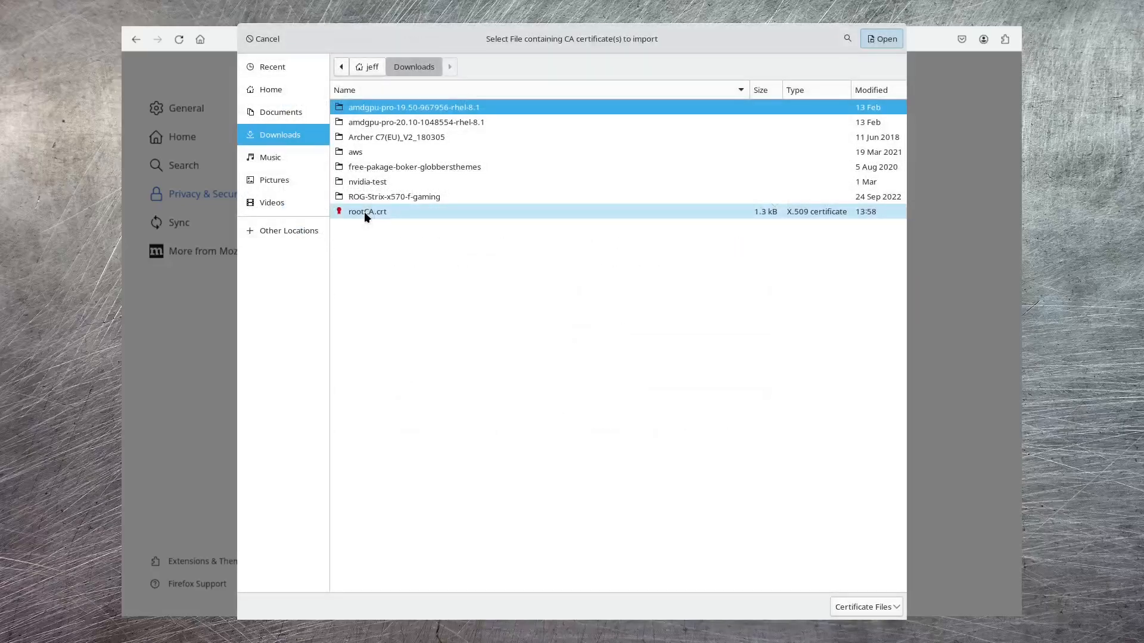
click(366, 217)
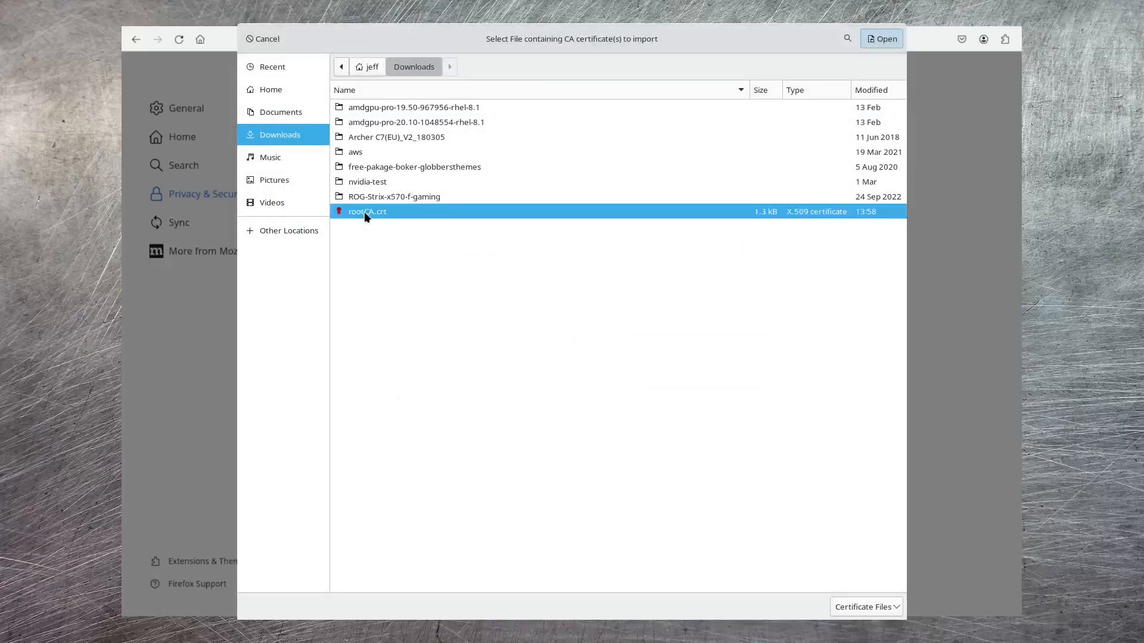
click(884, 39)
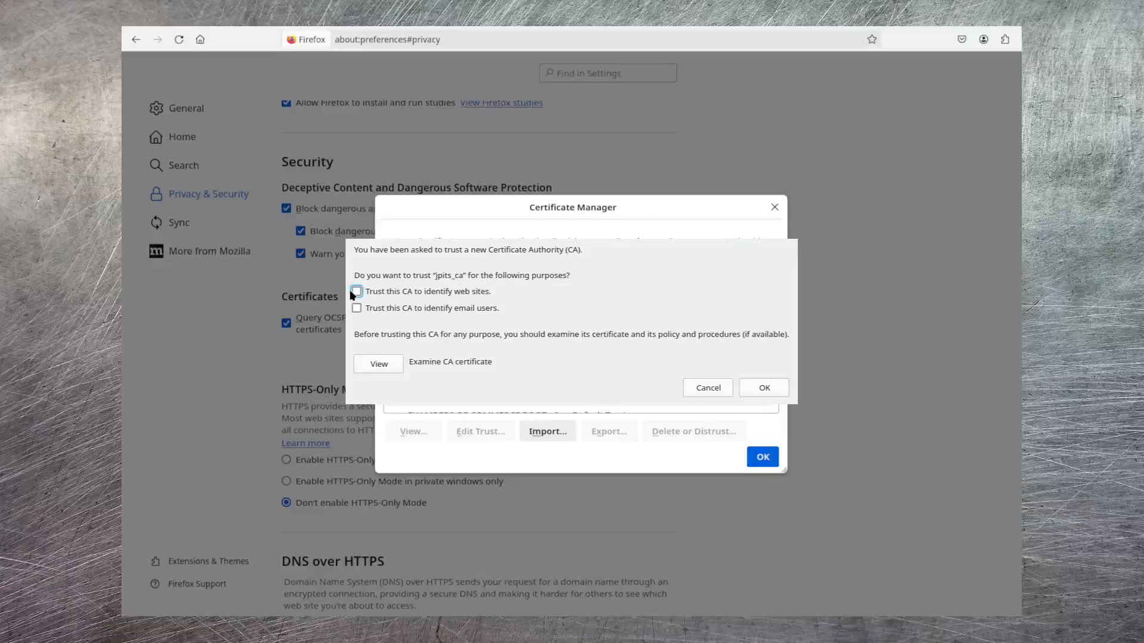
click(356, 292)
click(356, 308)
click(774, 393)
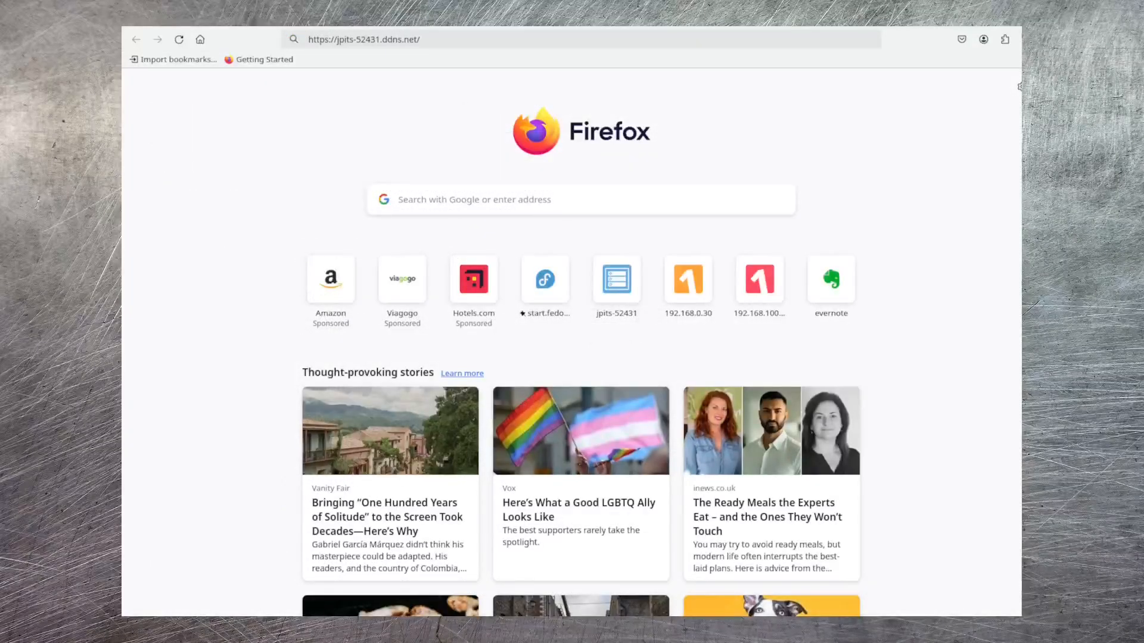
key(Return)
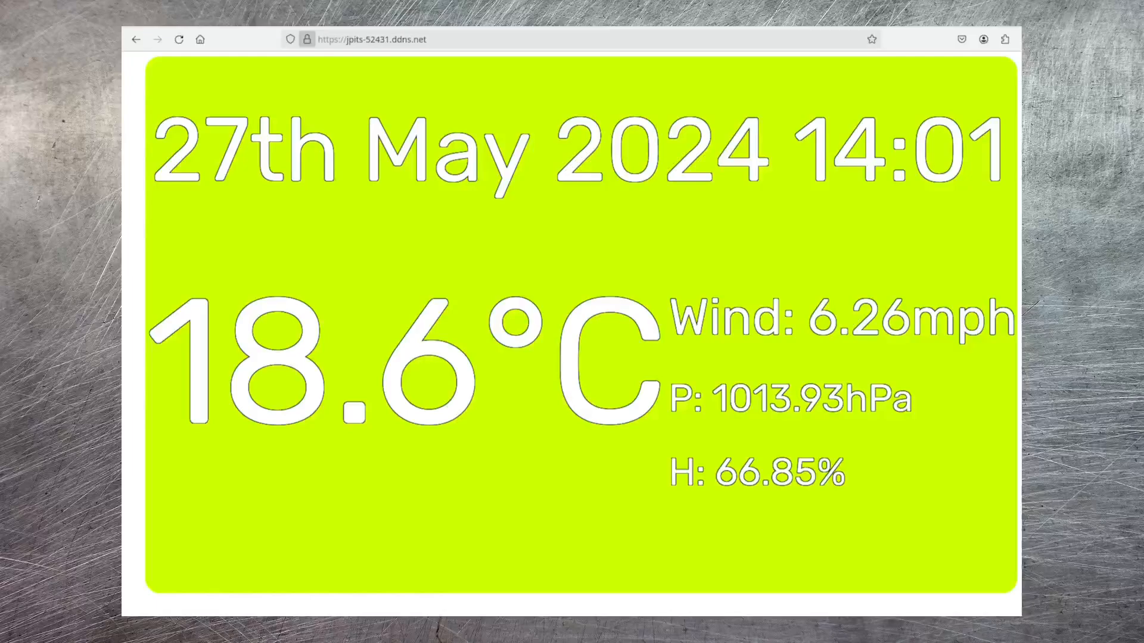
click(307, 39)
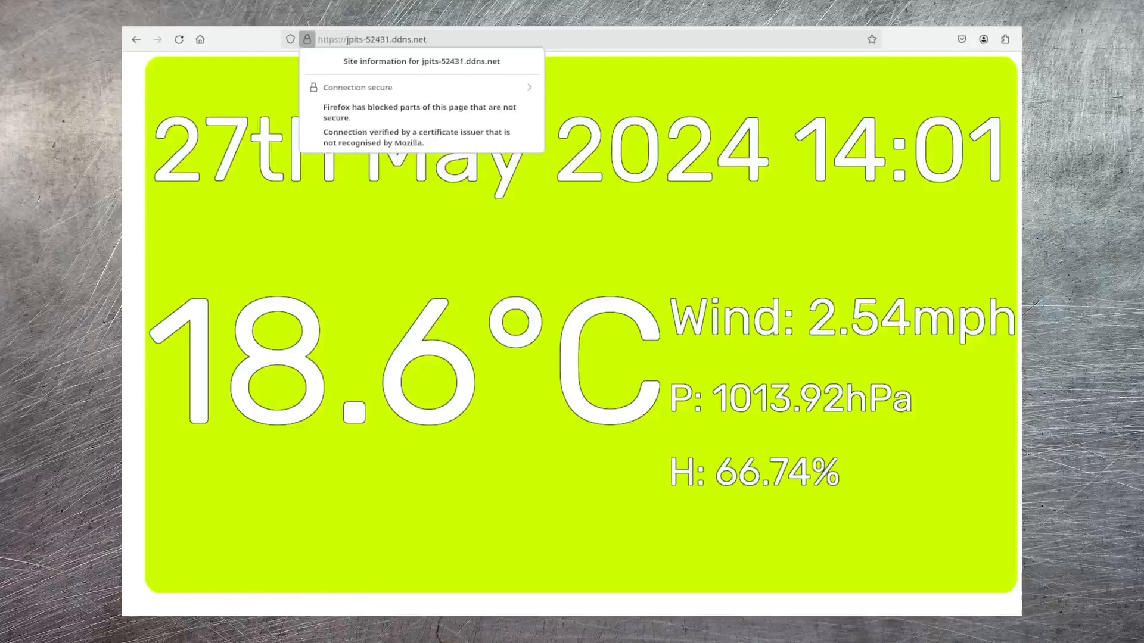
key(ctrl+l)
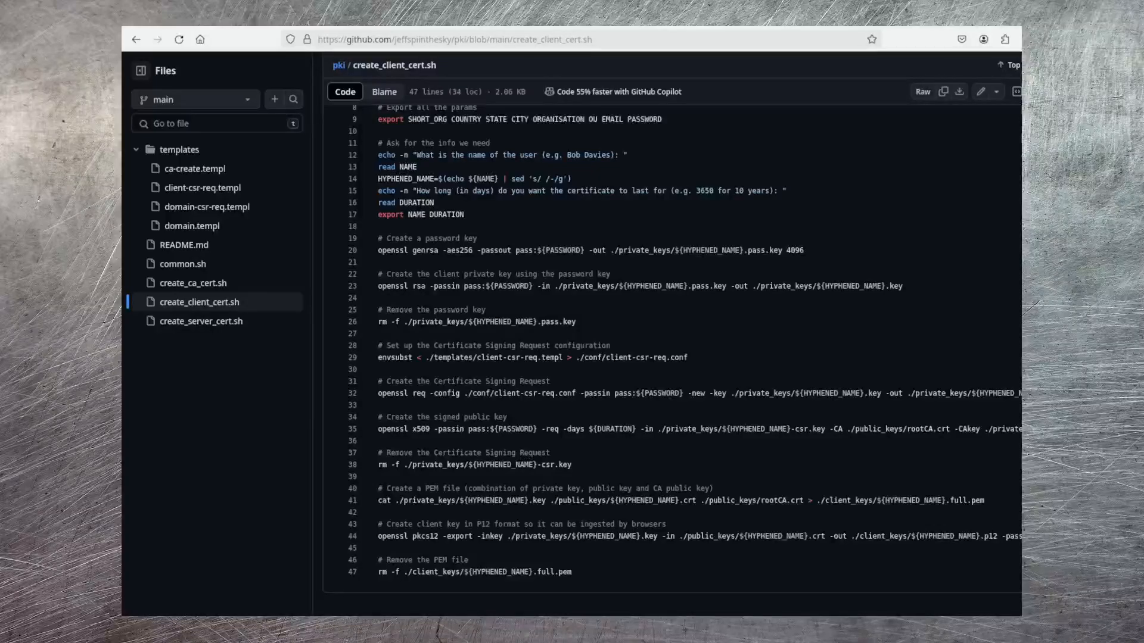
Examine the key, signing request, certificate signing, PEM and P12 export commands in create_client_cert.sh on GitHub
triple_click(379, 250)
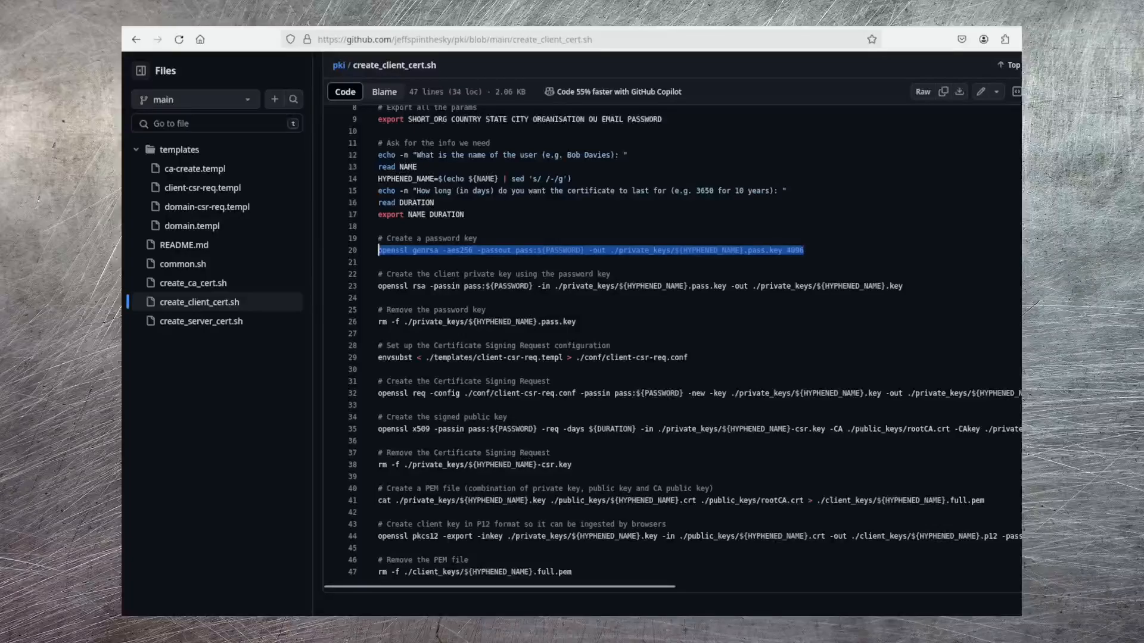
drag(902, 286, 379, 286)
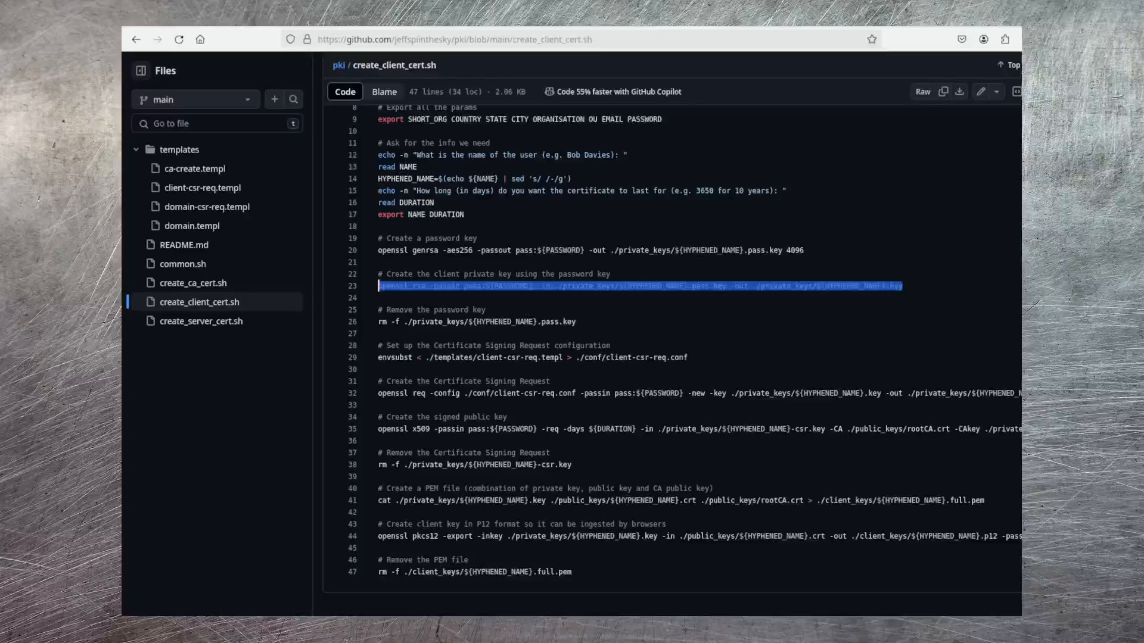
drag(379, 393, 379, 404)
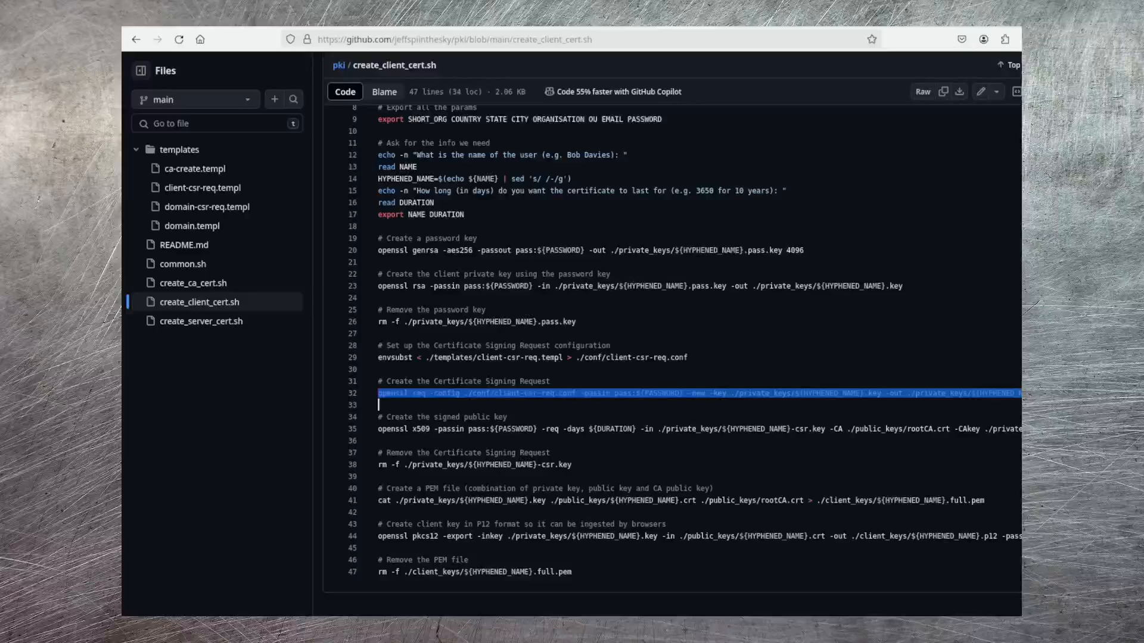
drag(379, 429, 379, 440)
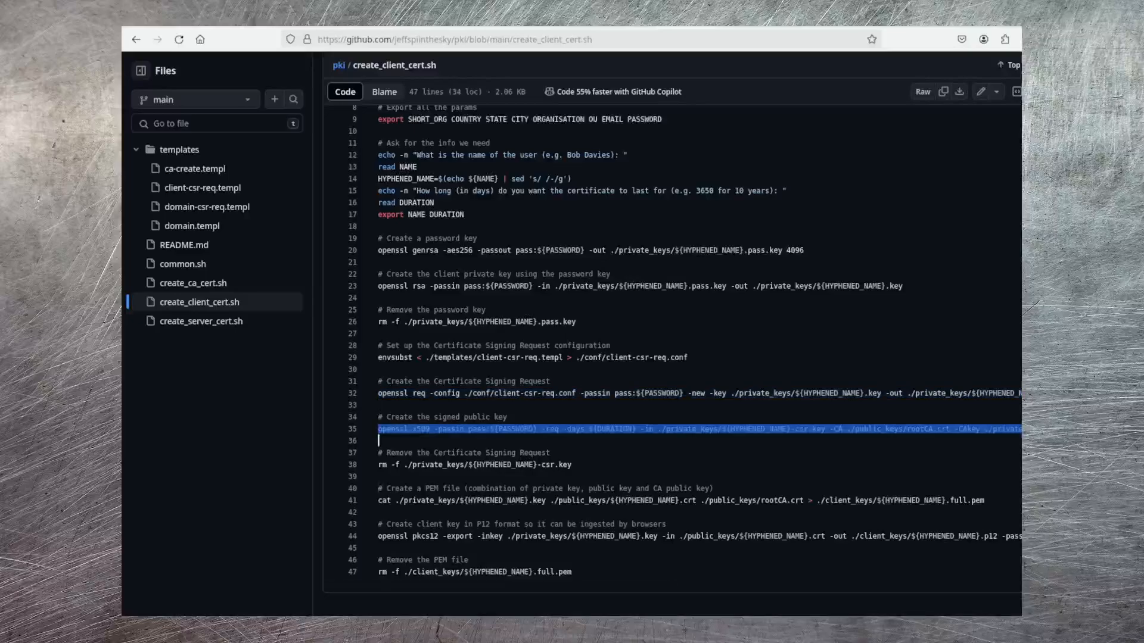
click(379, 441)
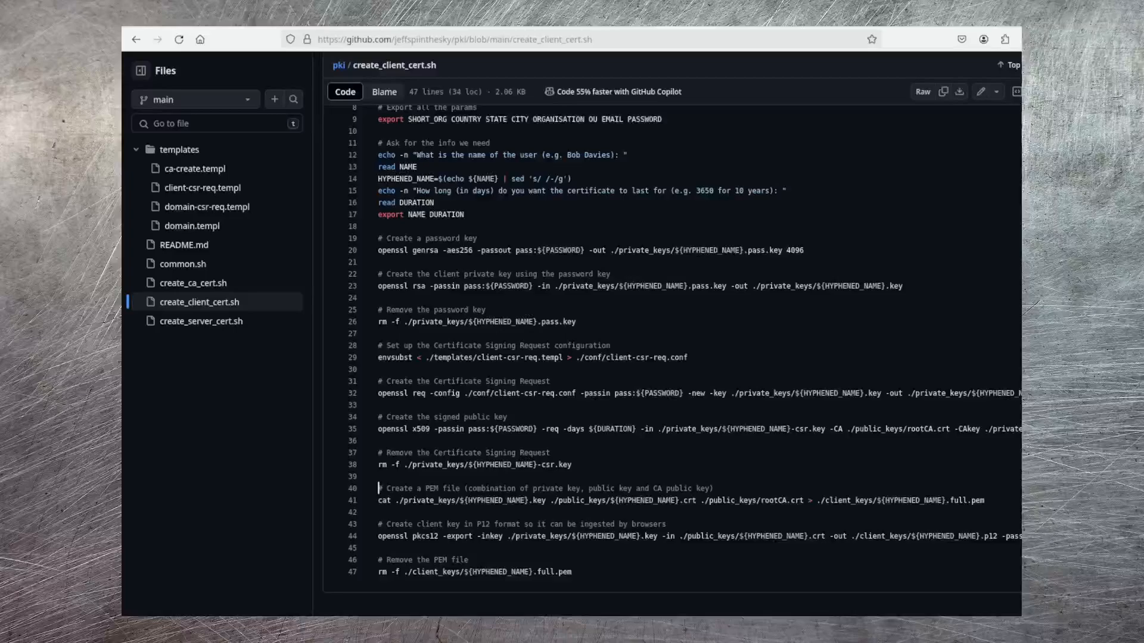
drag(379, 489, 379, 560)
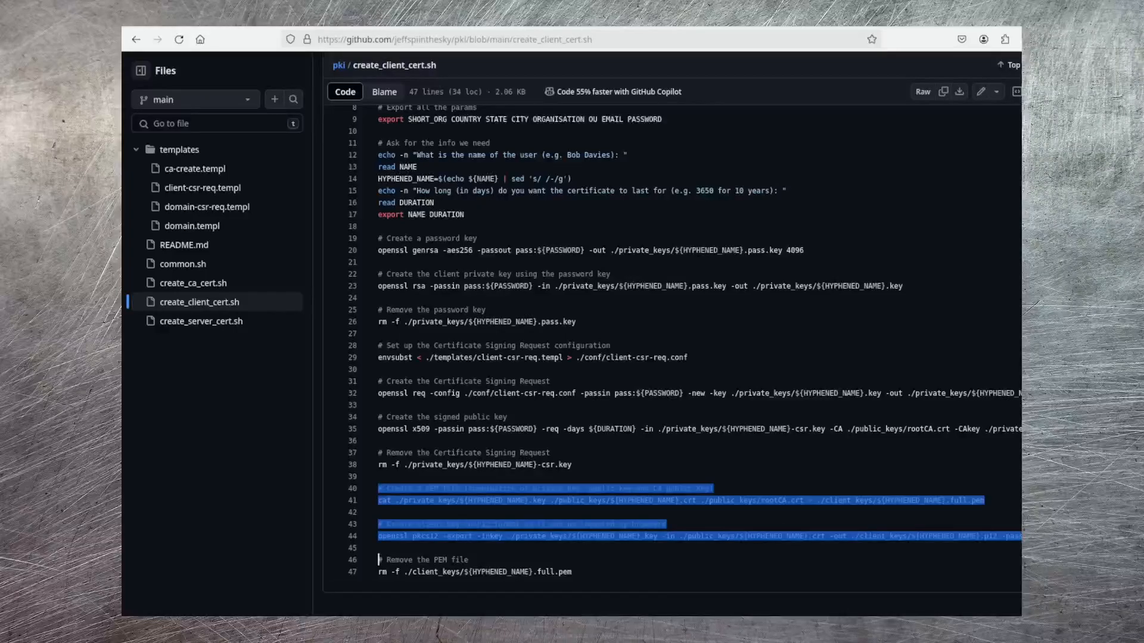
click(378, 513)
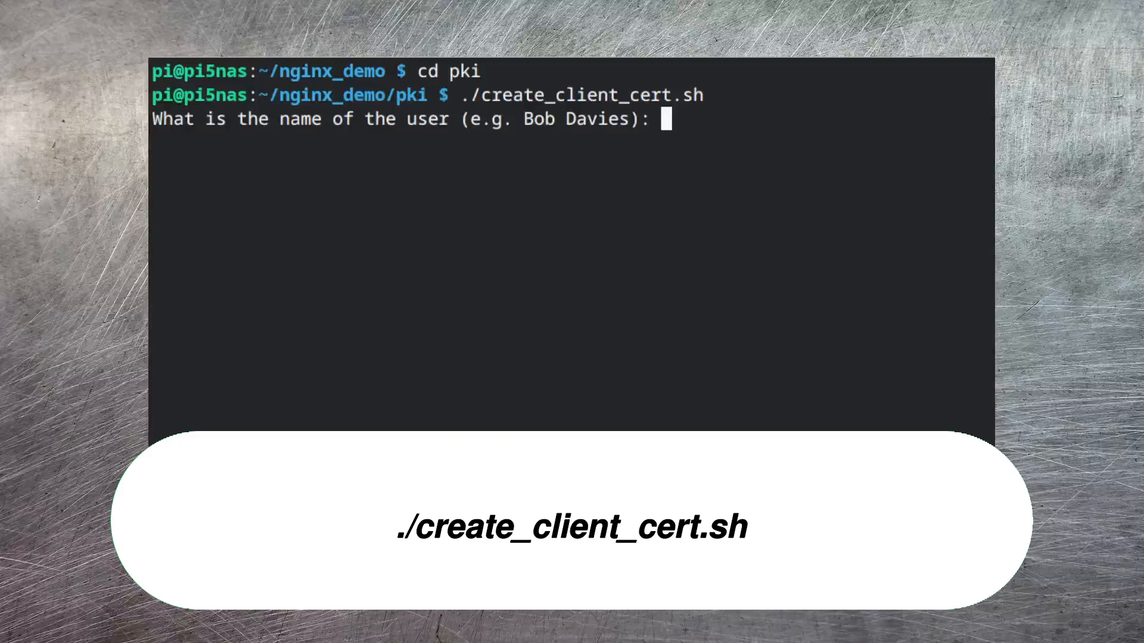
Generate the client certificate, answering the script's questions with user name Jeffs PI In The Sky and a duration of 3650 days
text(Jeffs PI In The Sky)
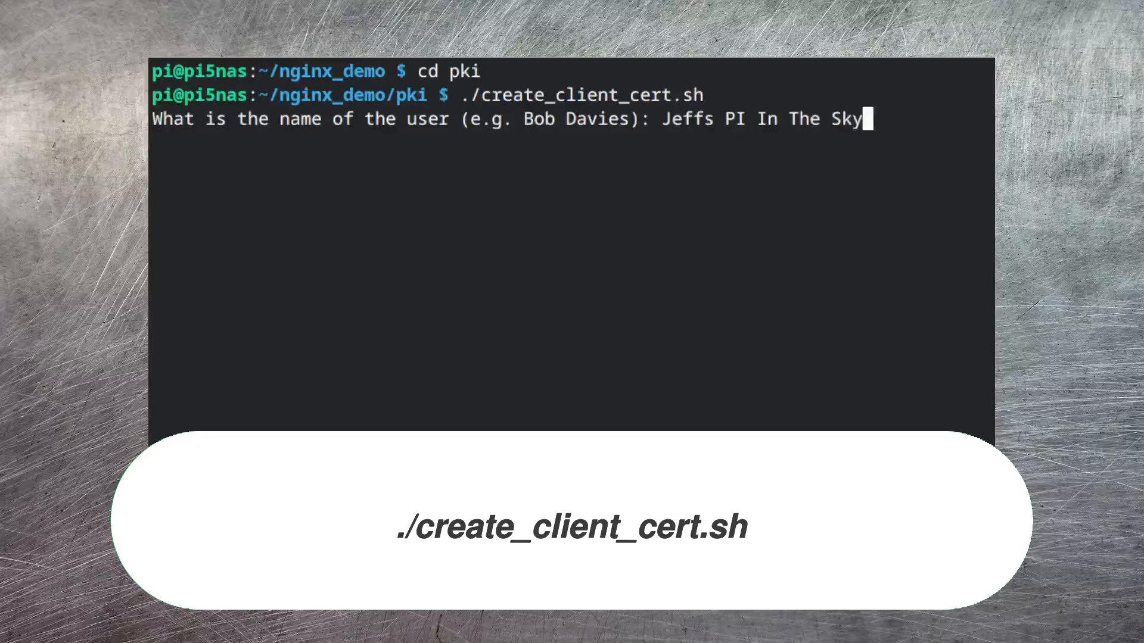
key(Return)
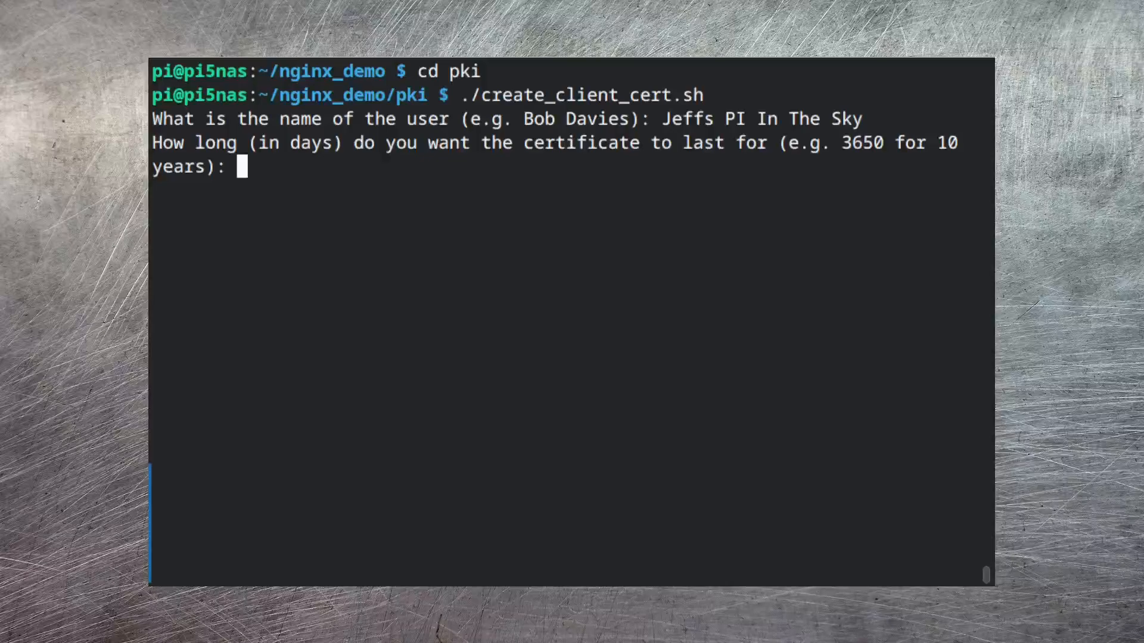
text(3650)
key(Return)
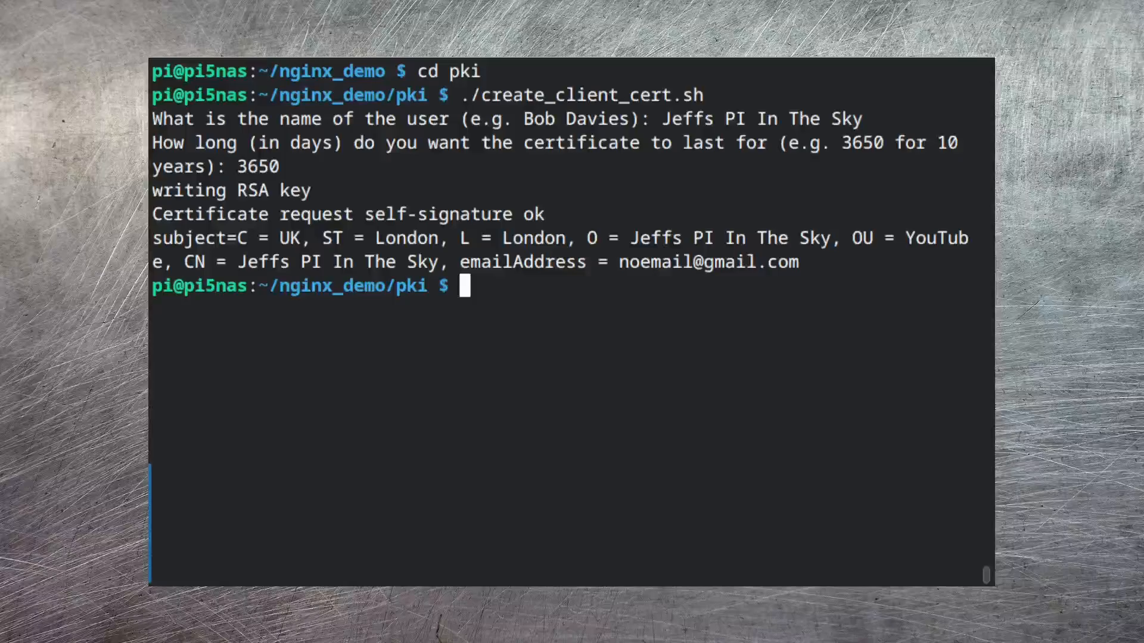
Run openssl x509 -text -in public_keys/Jeffs-PI-In-The-Sky.crt and review the certificate's issuer, validity, subject and signature
key(ctrl+r)
text(ope)
key(End)
key(ctrl+Left)
key(ctrl+Left)
key(ctrl+Left)
key(ctrl+Left)
key(ctrl+Left)
key(Delete)
key(Delete)
key(Delete)
key(Delete)
key(Delete)
key(Delete)
key(Delete)
key(Delete)
key(Delete)
key(Delete)
key(Delete)
key(Delete)
key(Delete)
key(Delete)
key(Delete)
key(Delete)
key(Delete)
key(Delete)
key(Delete)
key(Delete)
text(Jeffs-PI-In-The-Sky.crt)
key(Tab)
key(Delete)
key(Delete)
key(Delete)
key(Delete)
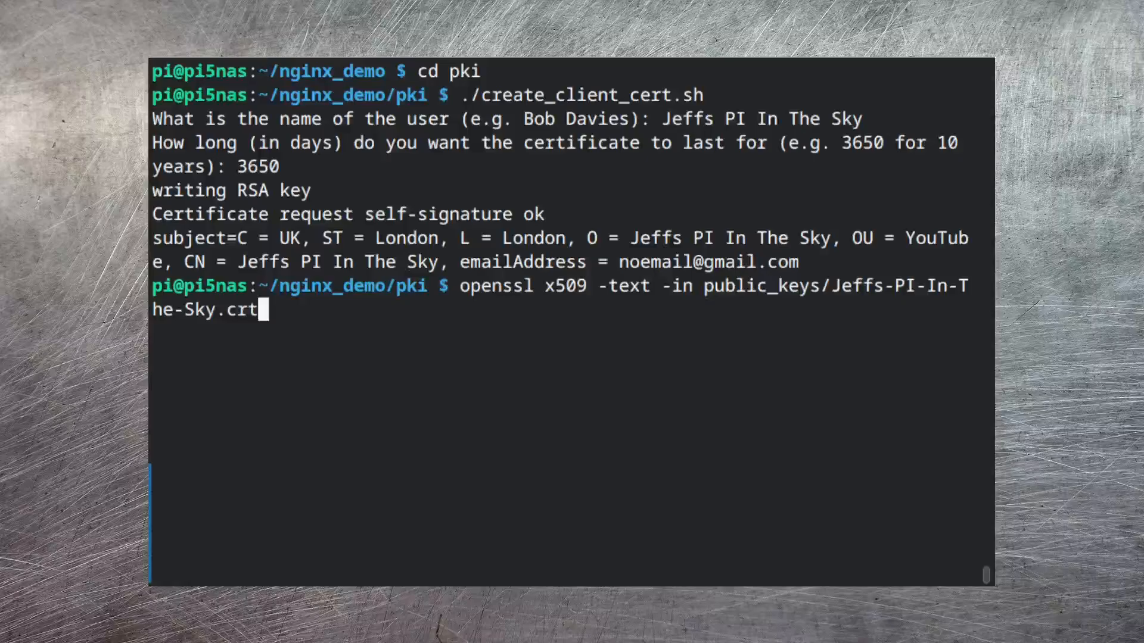
key(Return)
scroll(914, 493, up, 15)
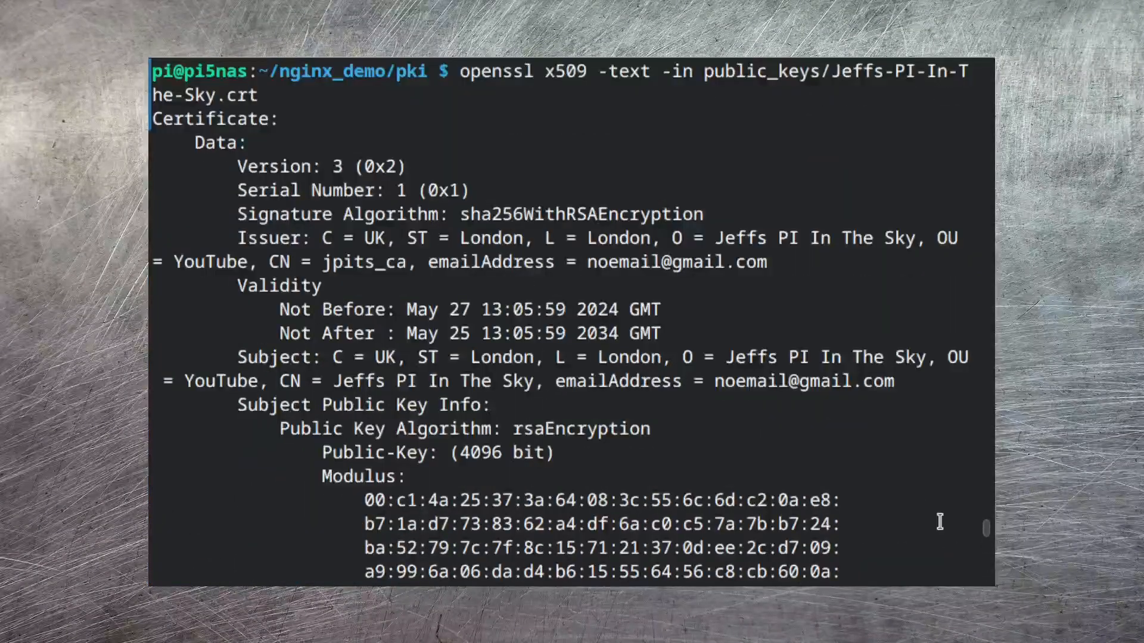
scroll(940, 522, down, 20)
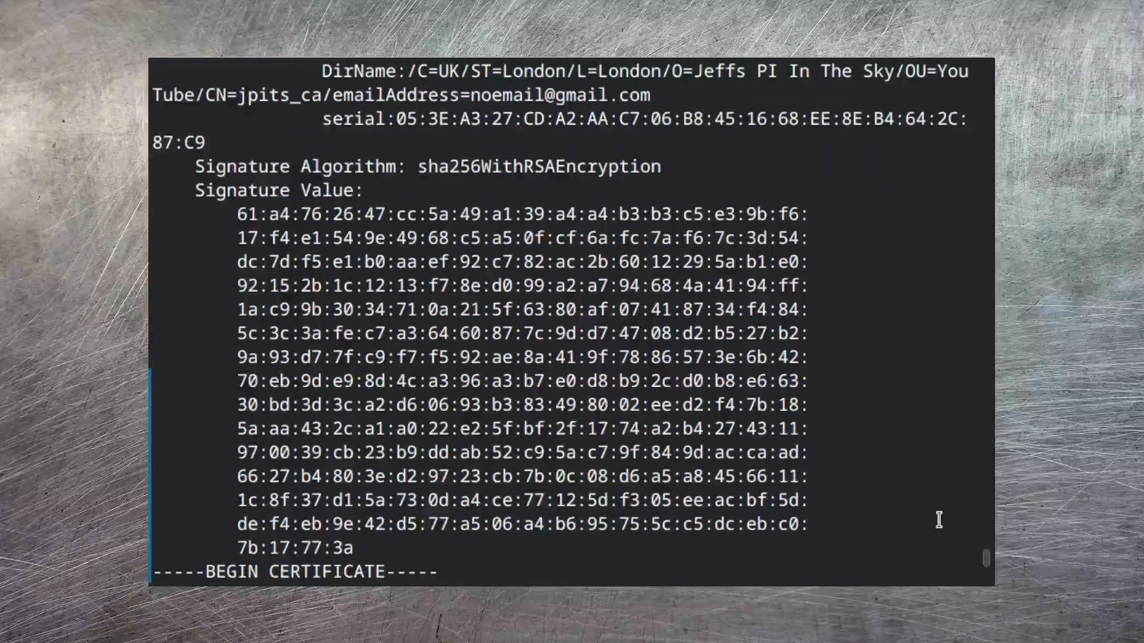
scroll(939, 520, down, 9)
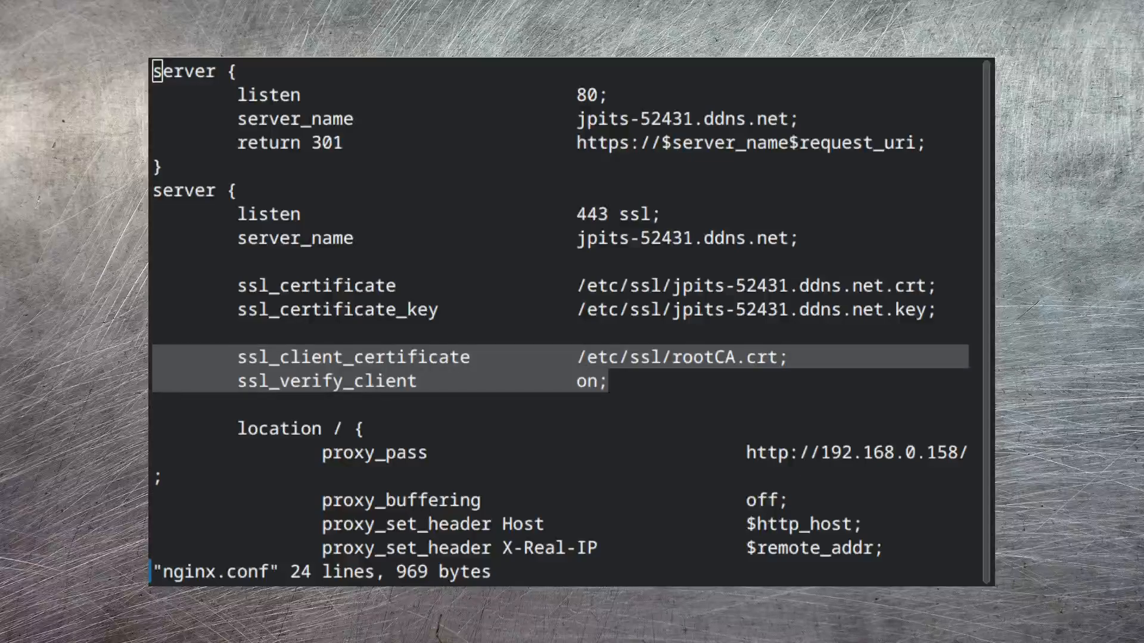
text(docker-compose -f nginx.yaml down)
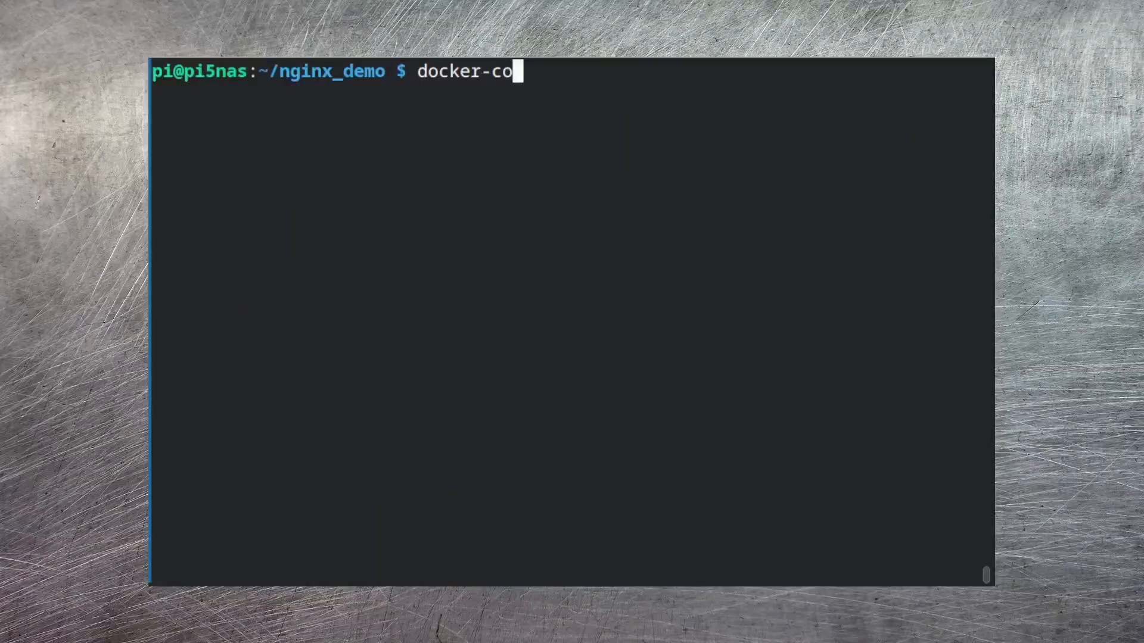
key(Return)
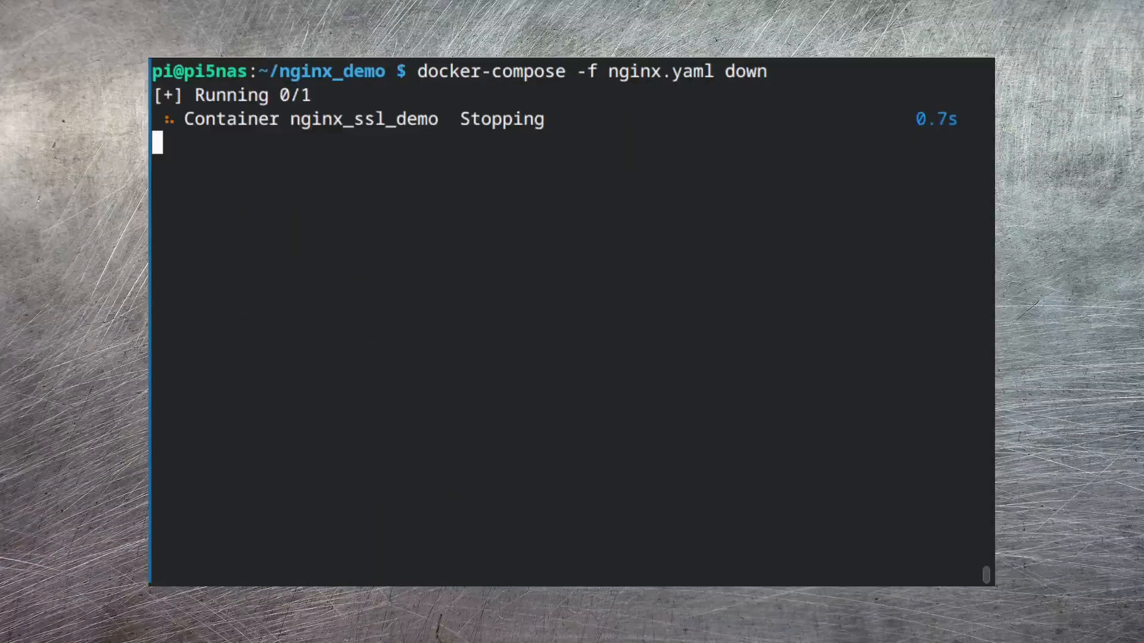
text(docker-compose -f nginx.yaml up -d)
key(Return)
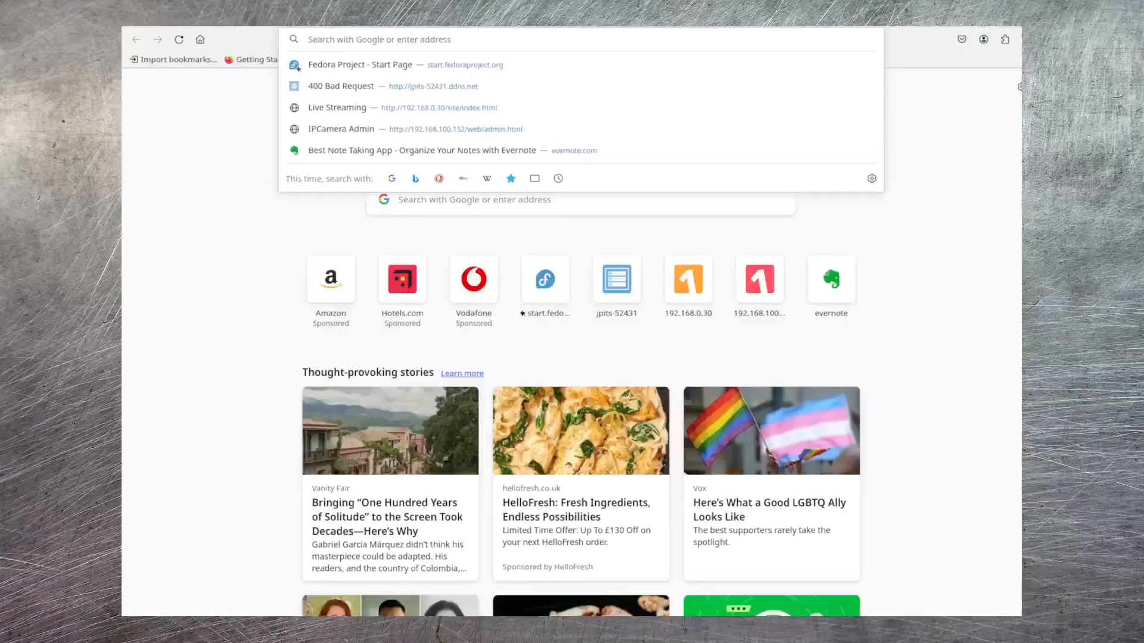
text(https://jpi)
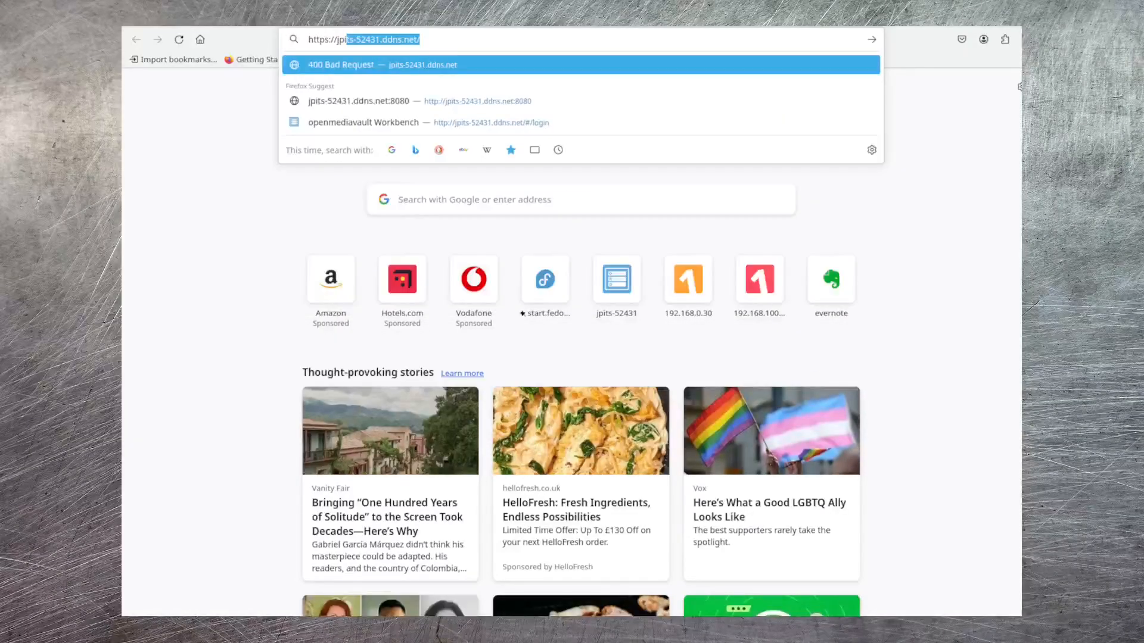
key(Return)
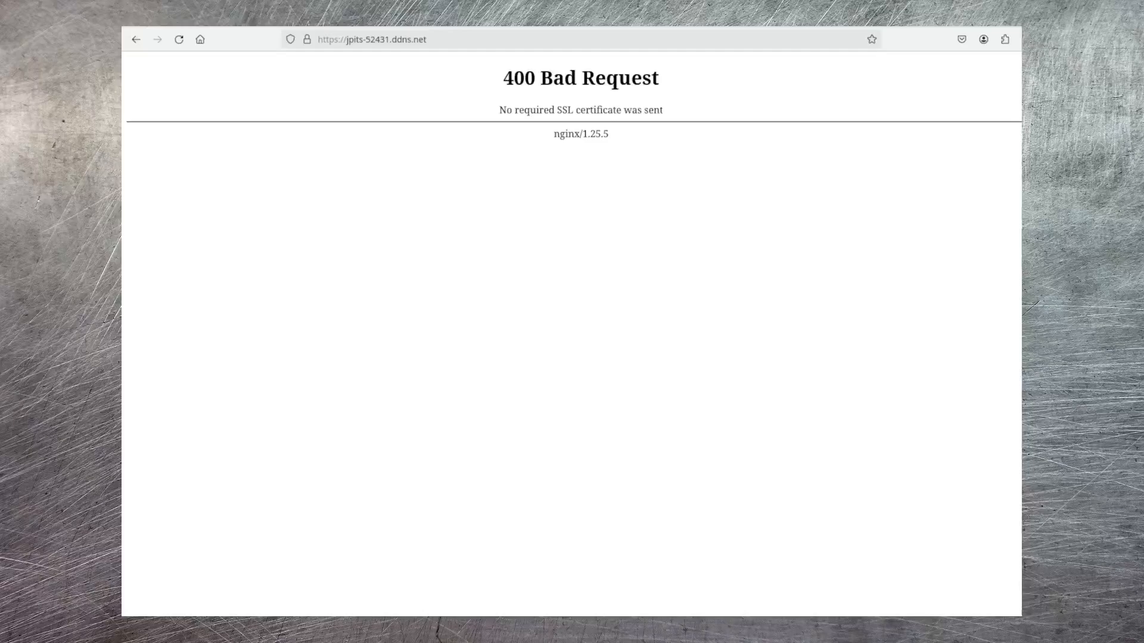
Open the Certificate Manager from Firefox's privacy and security settings
click(1026, 39)
click(929, 366)
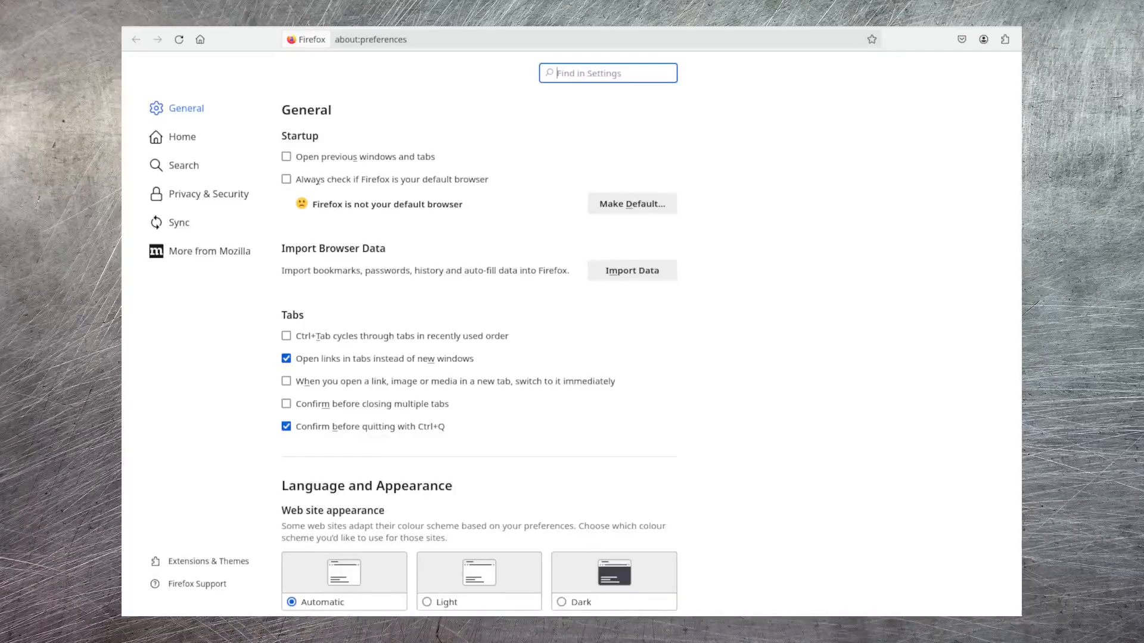
click(208, 194)
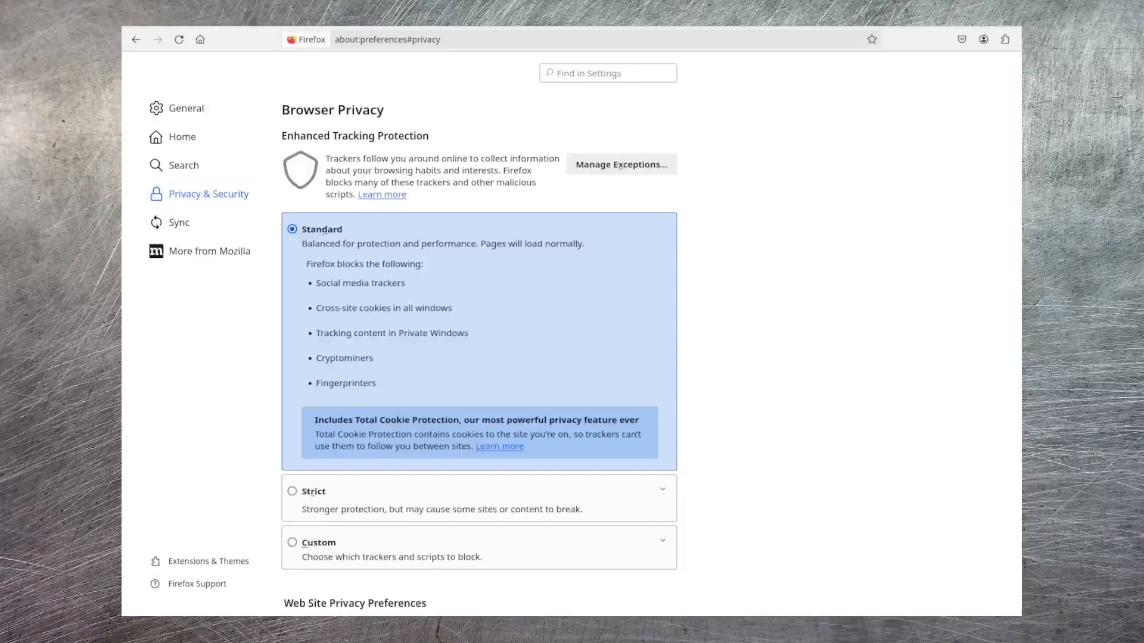
scroll(479, 357, down, 13)
scroll(479, 357, down, 10)
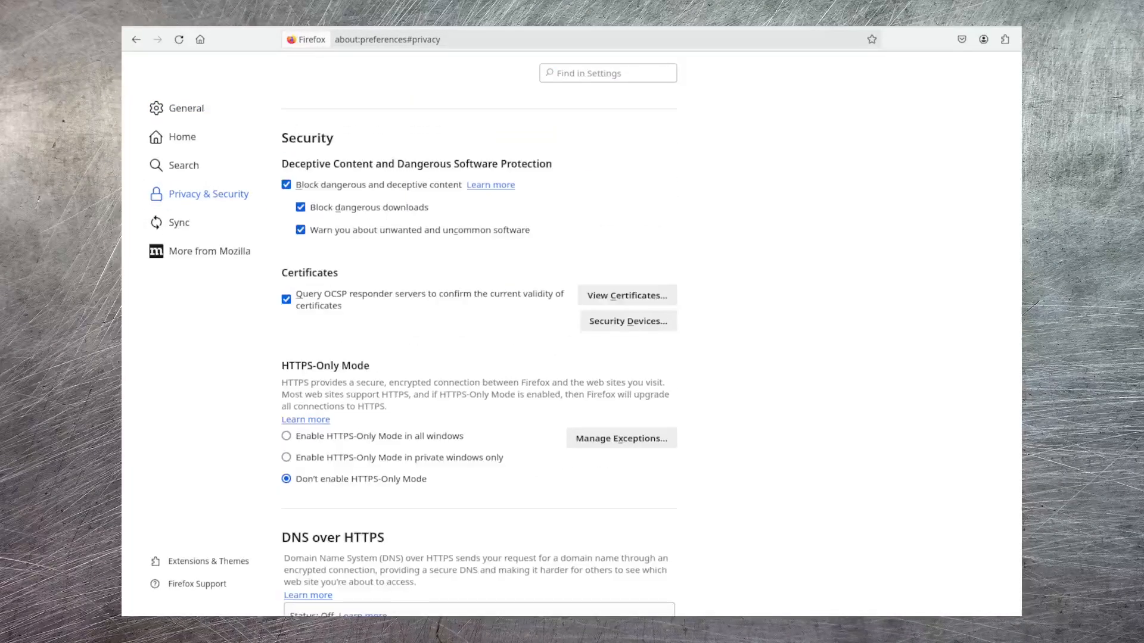
click(627, 296)
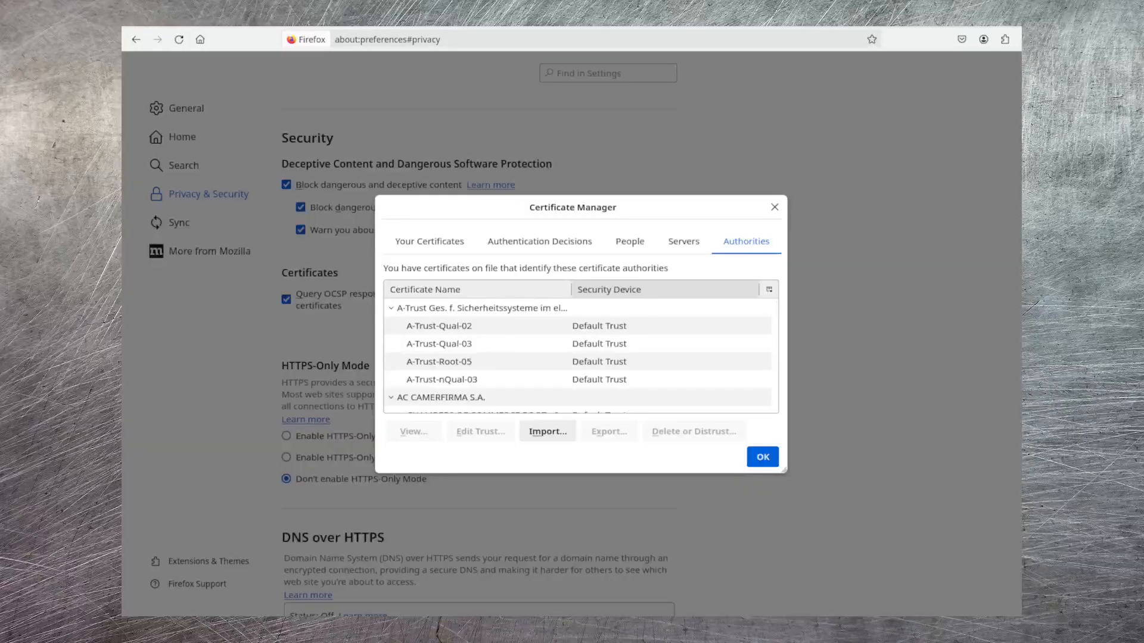
Import Jeffs-PI-In-The-Sky.p12 from Downloads as a personal certificate, entering the certificate backup password, and close the Certificate Manager
click(429, 241)
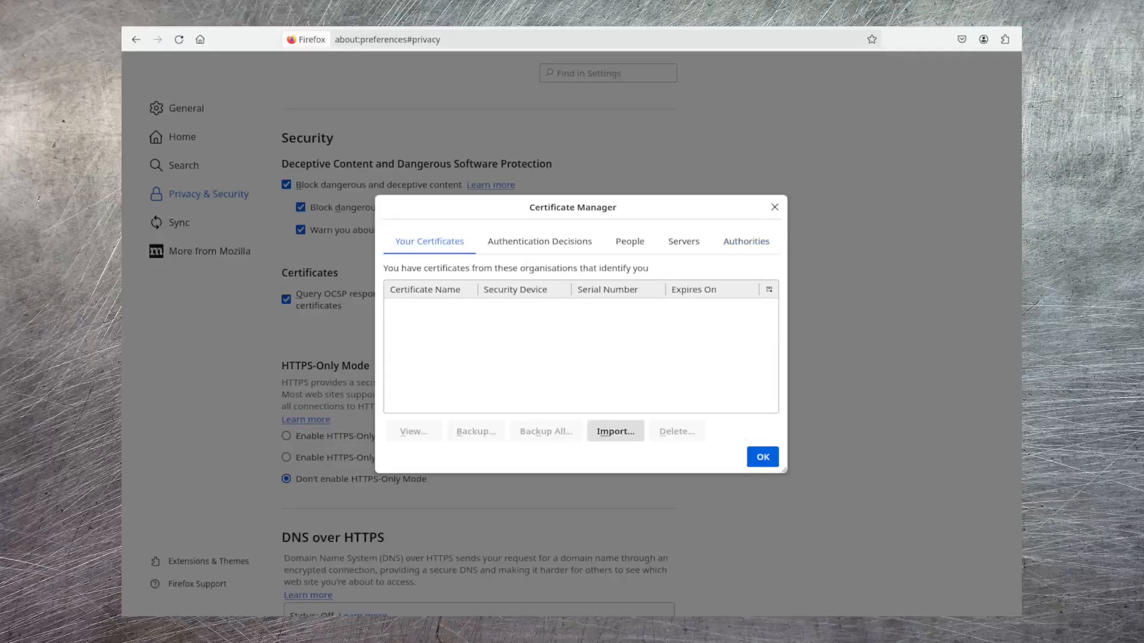
click(615, 431)
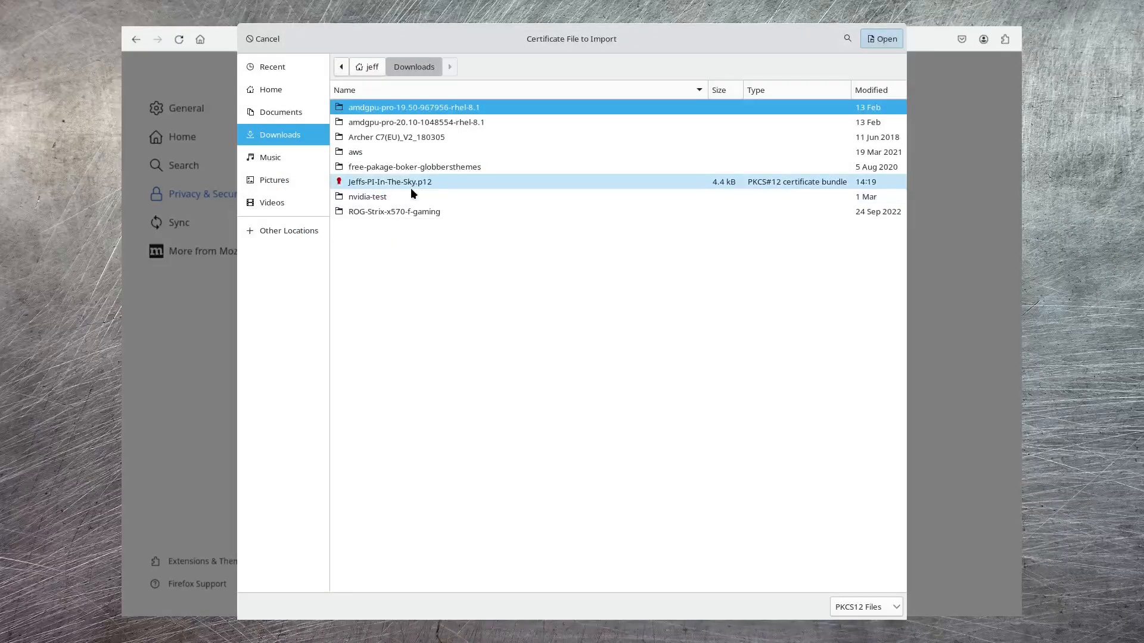
click(410, 184)
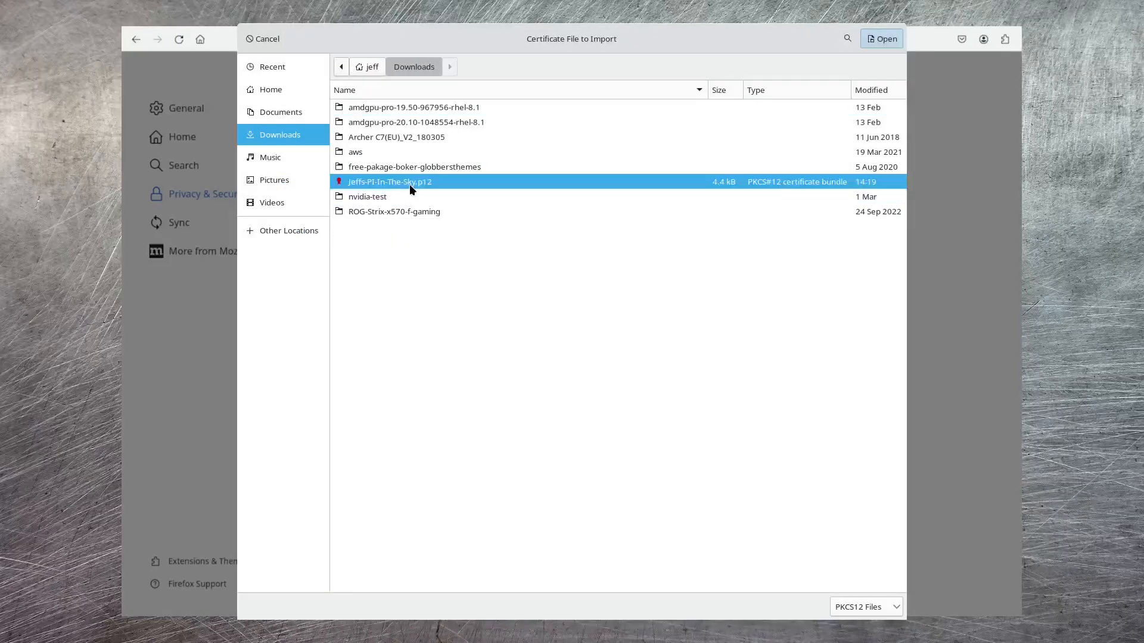
click(880, 40)
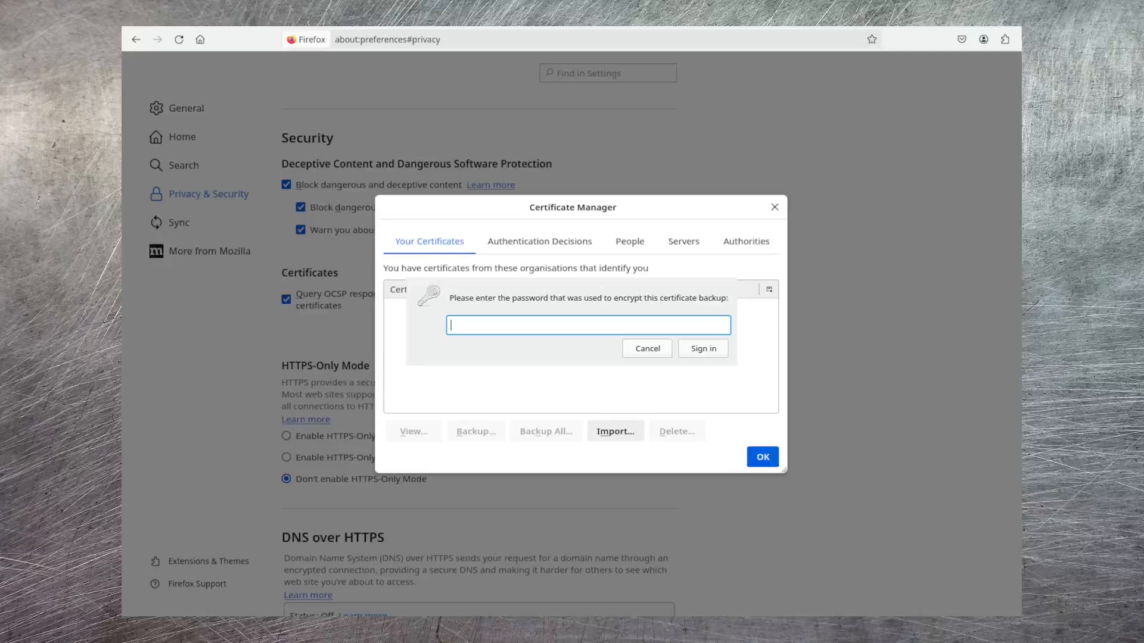
key(ctrl+v)
click(706, 352)
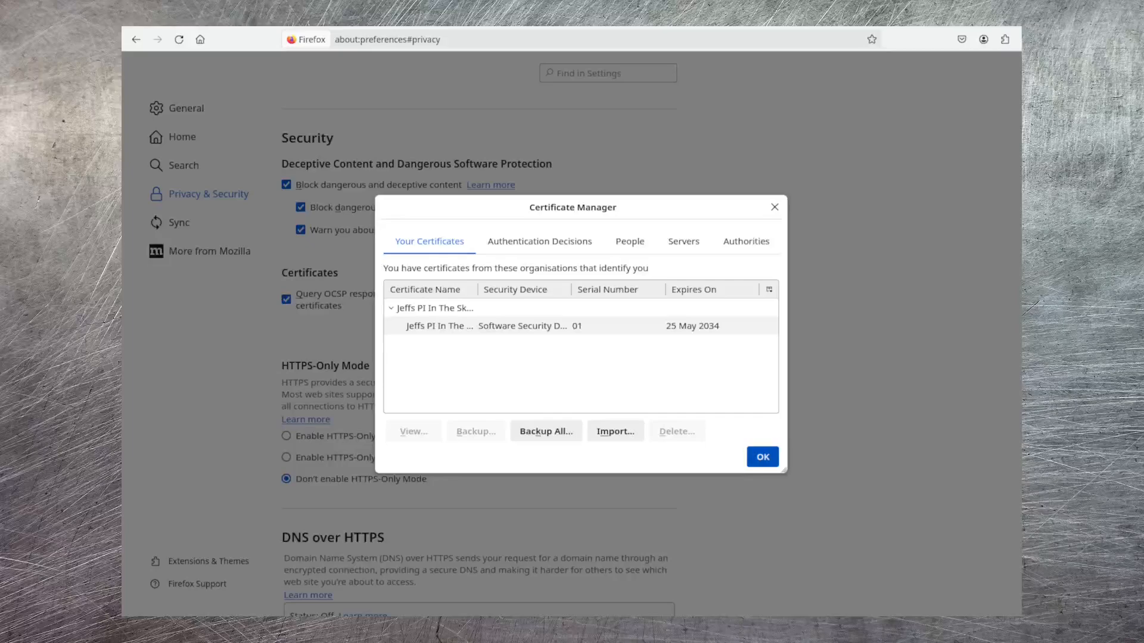
key(Return)
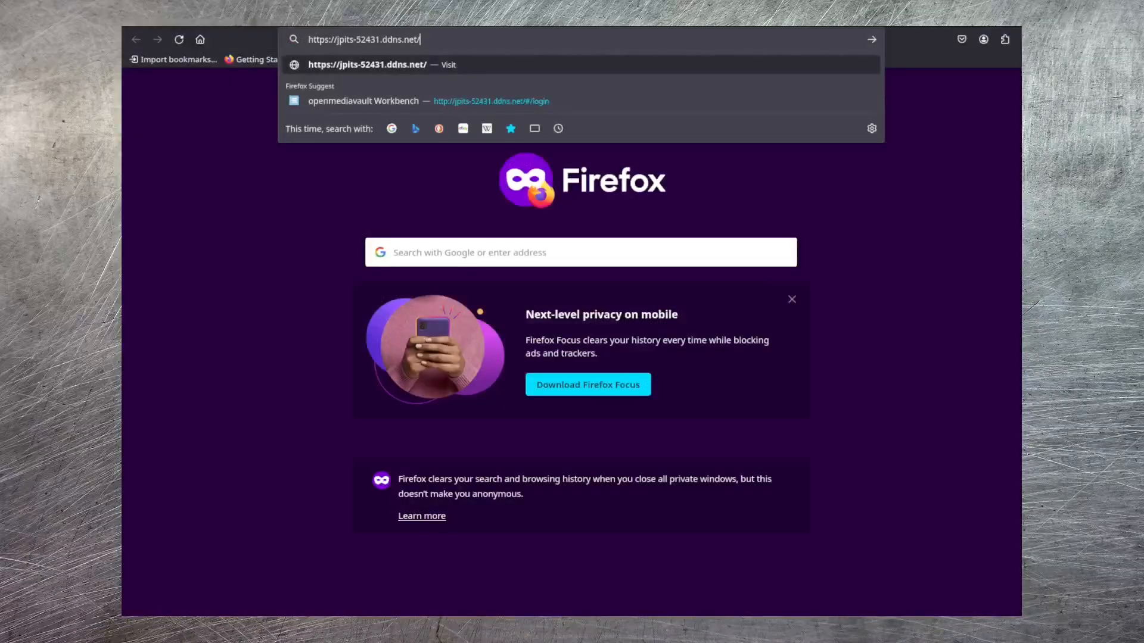
key(Return)
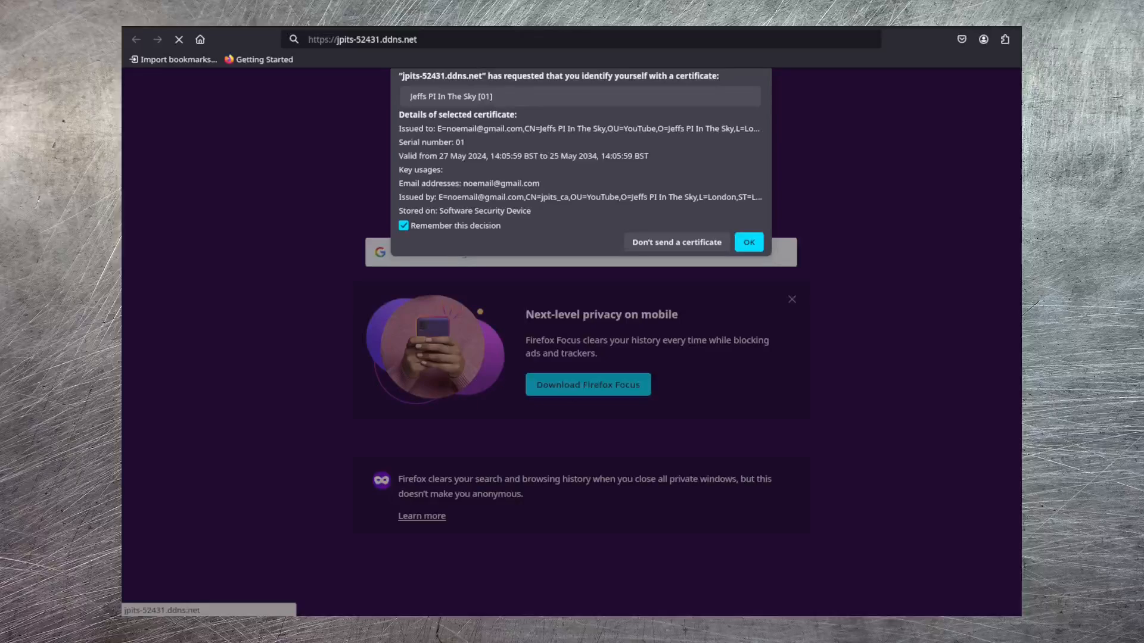
click(749, 243)
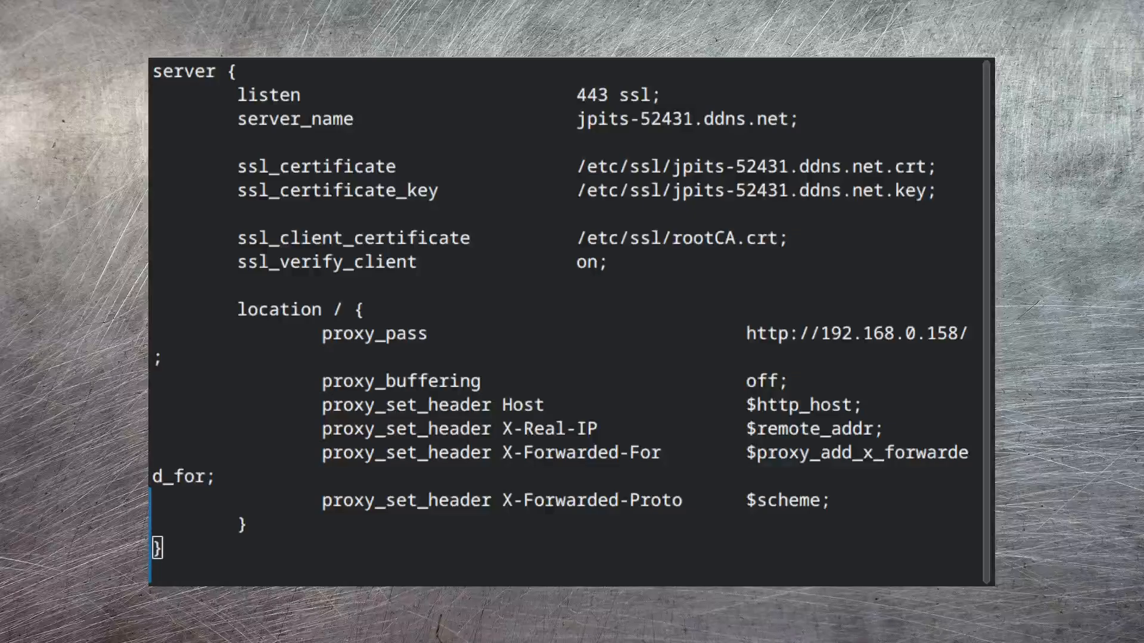
key(O)
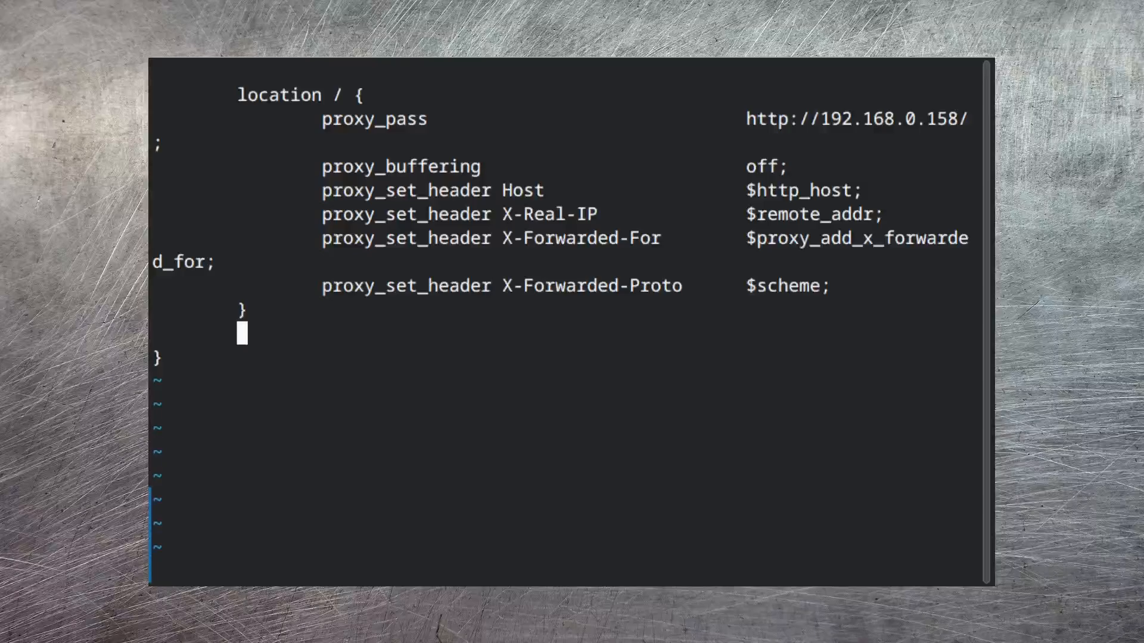
text(location /web)
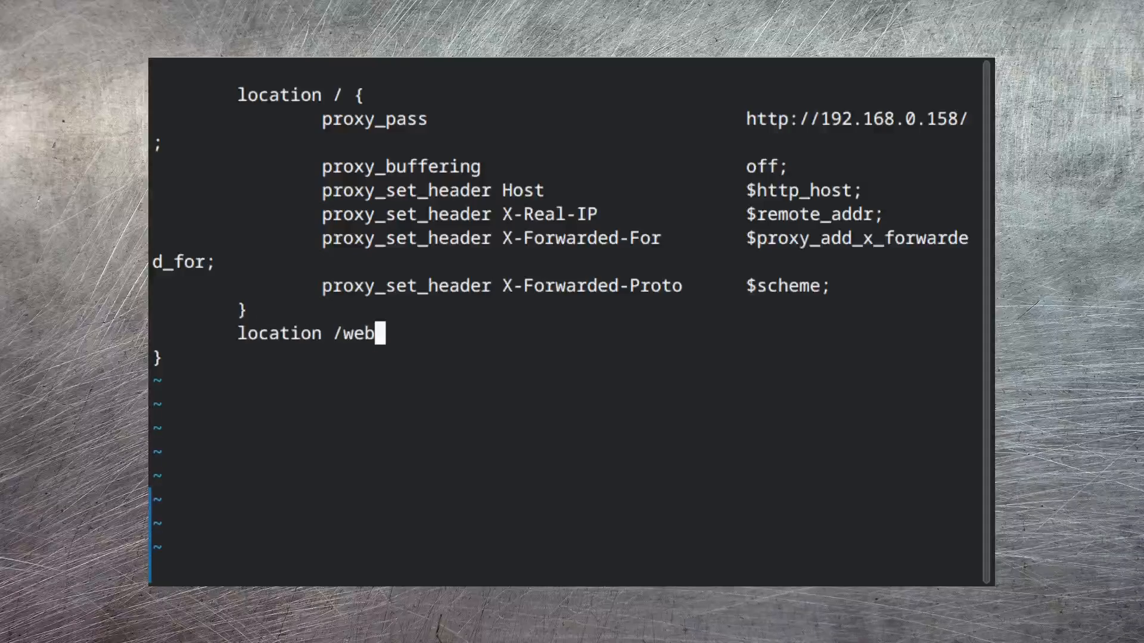
text(cam )
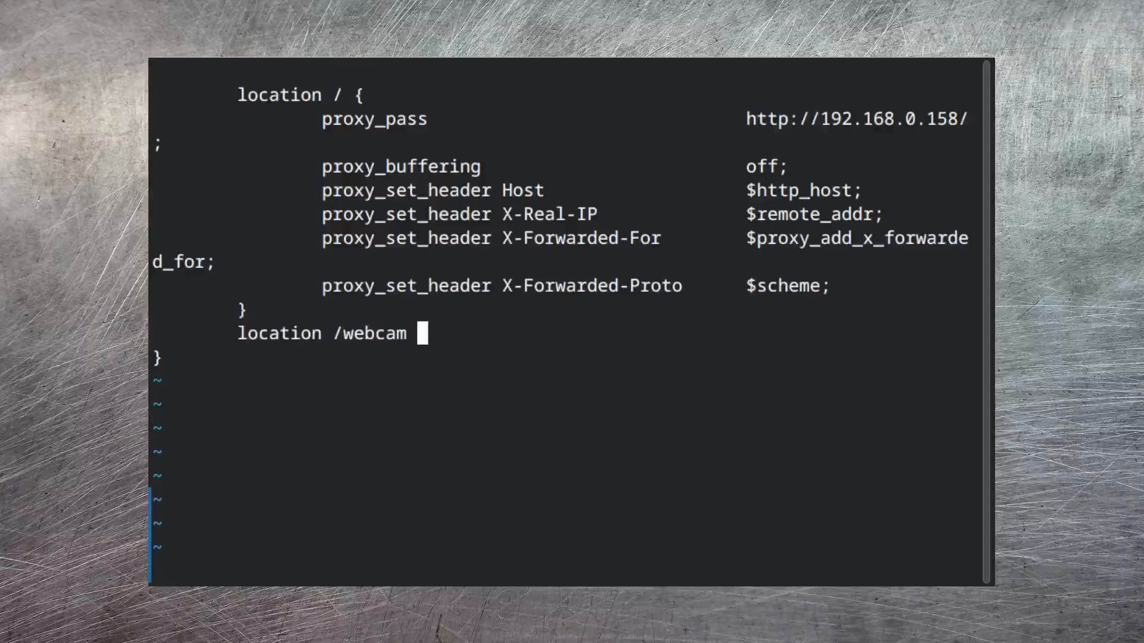
text({)
key(Return)
text({ 		proxy_pass				http://192.168.0.124:8081/site/; 		proxy_buffering				off; 		proxy_set_header Host			$http_host; 		proxy_set_header X-Real-IP		$remote_addr; 		proxy_set_header X-Forwarded-For	$proxy_add_x_forwarded_for; 		proxy_set_header X-Forwarded-Proto	$scheme; 	} 	location /hls_ad/ { 		proxy_pass				http://192.168.0.124:8081/hls_ad/; 		proxy_buffering				off; 		proxy_set_header Host			$http_host; 		proxy_set_header X-Real-IP		$remote_addr; 		proxy_set_header X-Forwarded-For	$proxy_add_x_forwarded_for; 		proxy_set_header X-Forwarded-Proto	$scheme; 	})
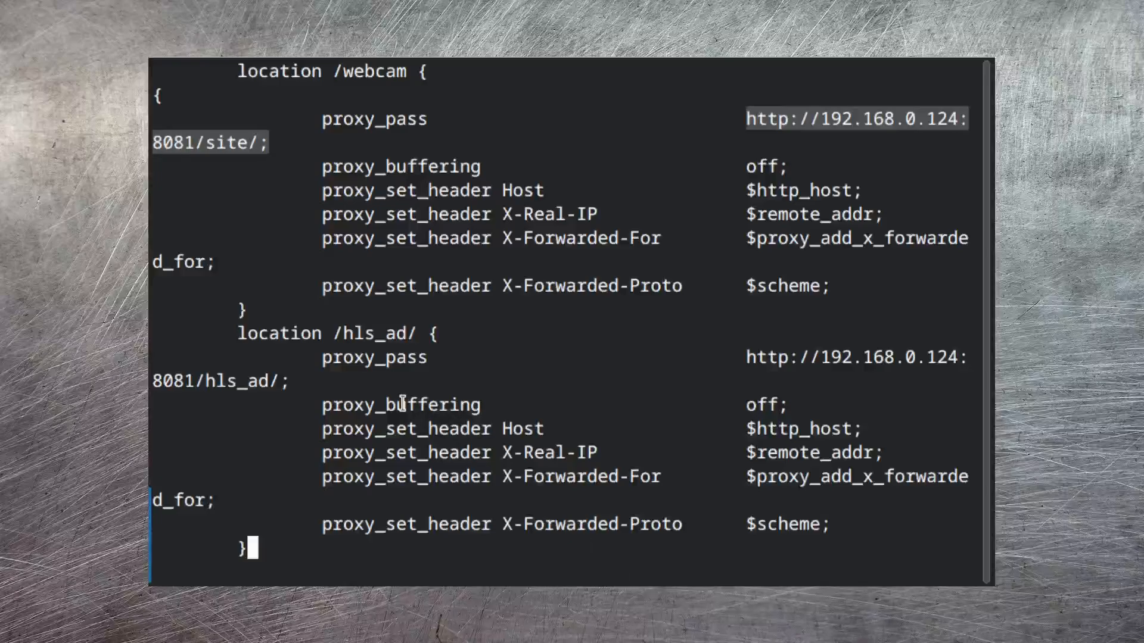
drag(301, 388, 746, 358)
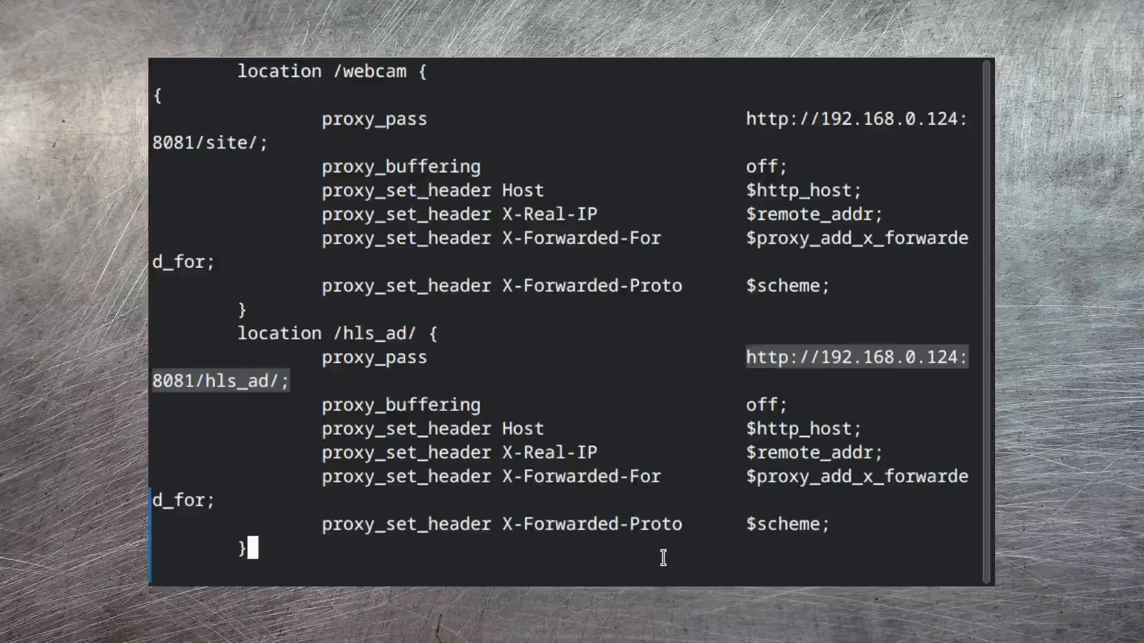
text(:q)
key(Return)
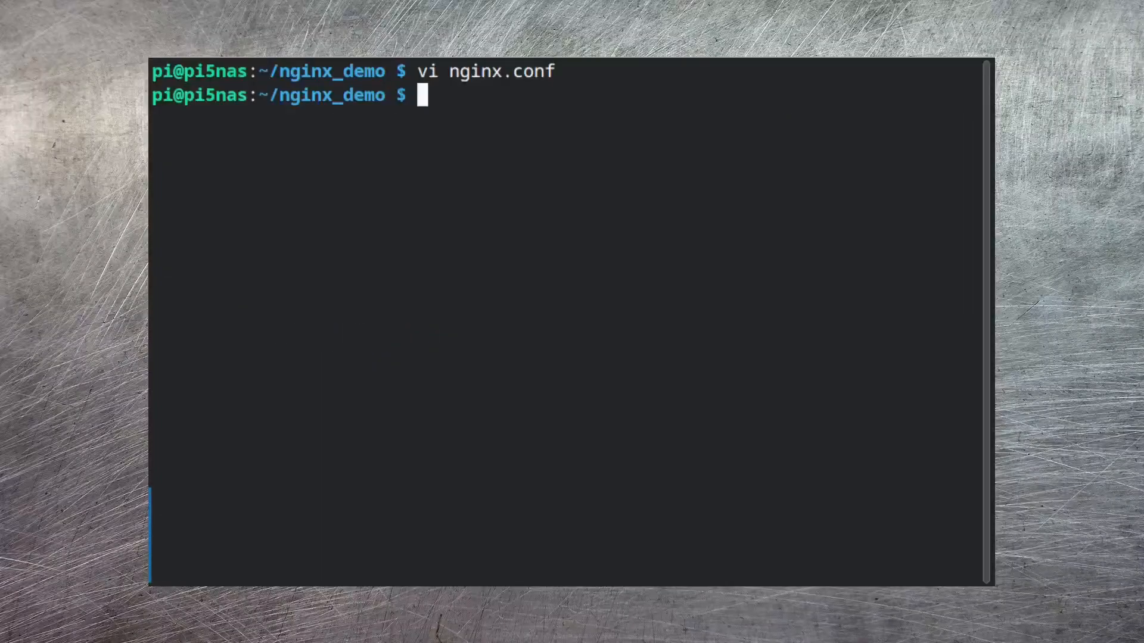
Restart the nginx container with docker-compose -f nginx.yaml down and docker-compose -f nginx.yaml up -d
text(docker-compose -f nginx.yaml down)
key(Return)
text(docker-compose -f nginx.yaml up -d)
key(Return)
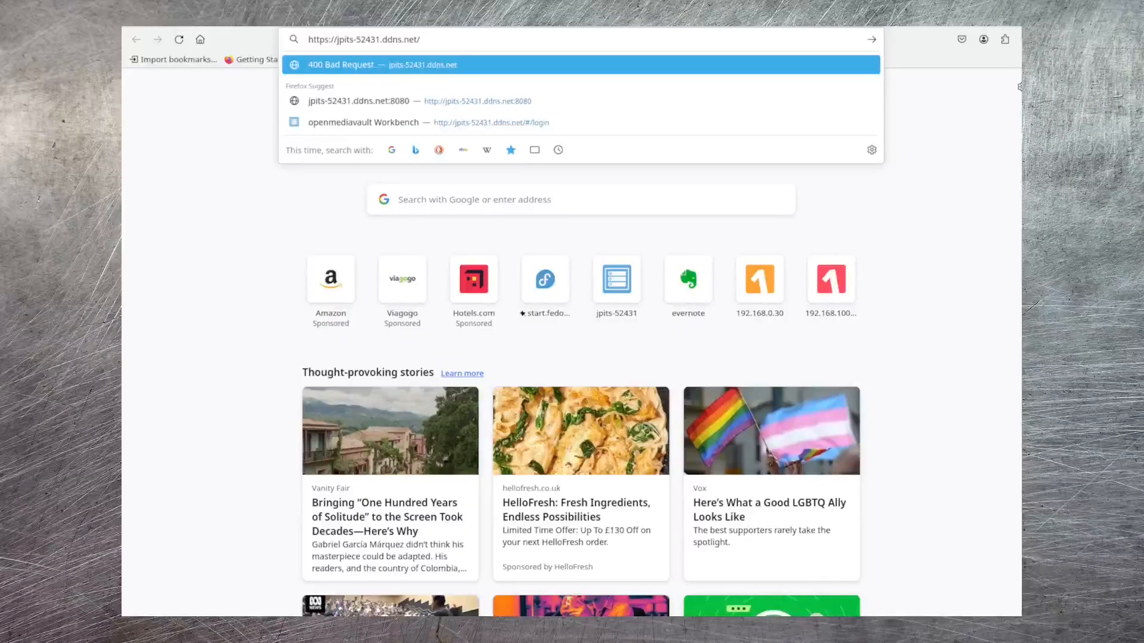
key(Return)
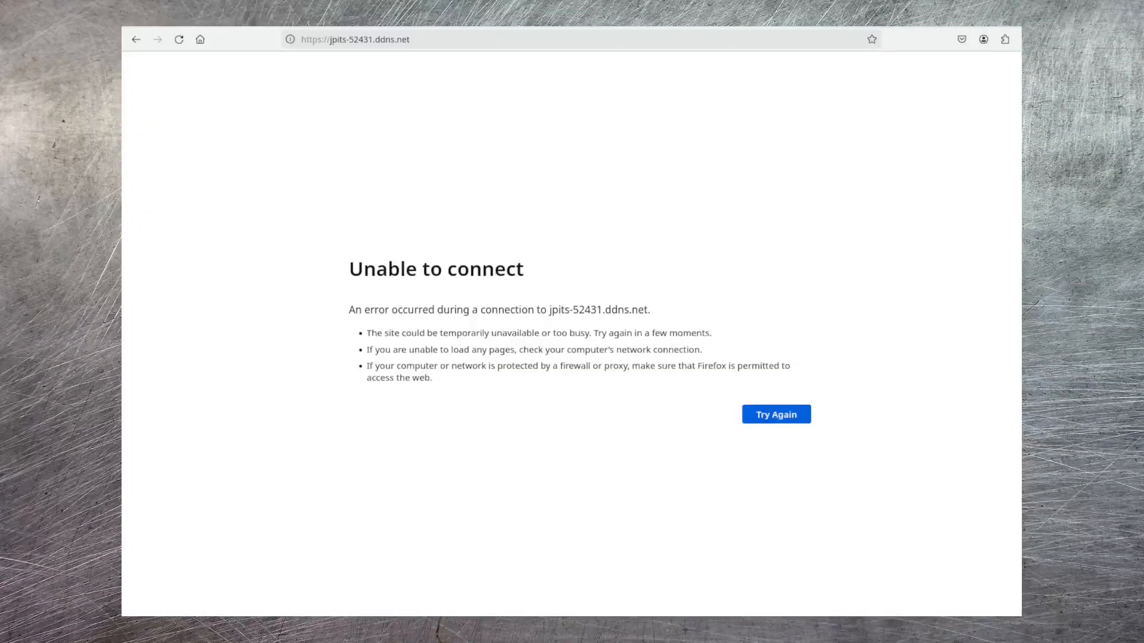
key(F5)
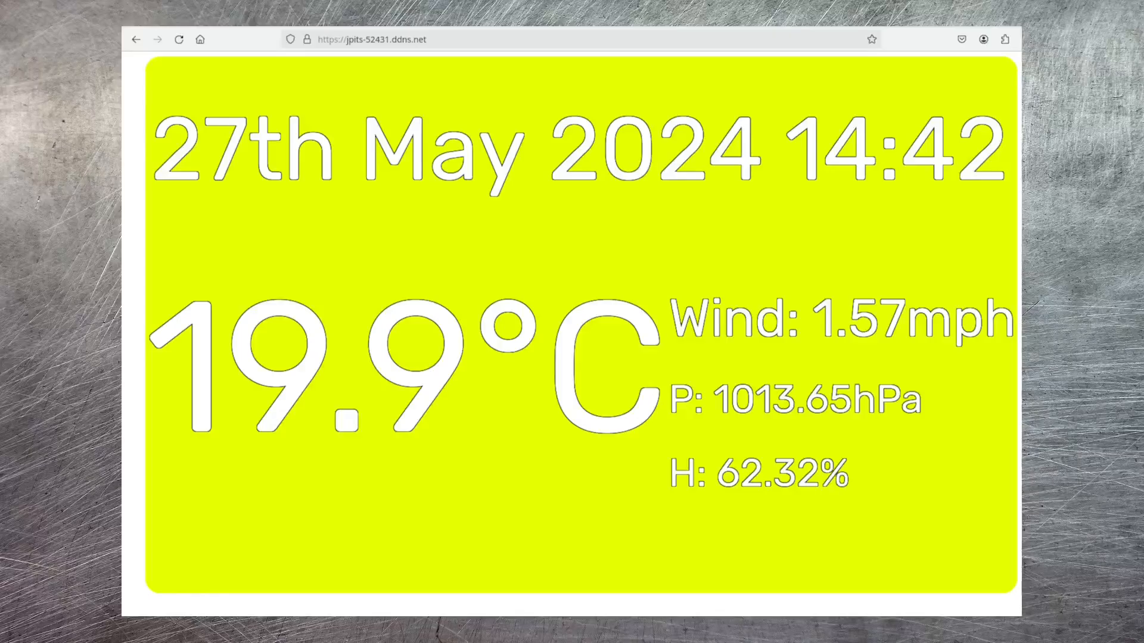
key(ctrl+l)
key(End)
text(/webcam)
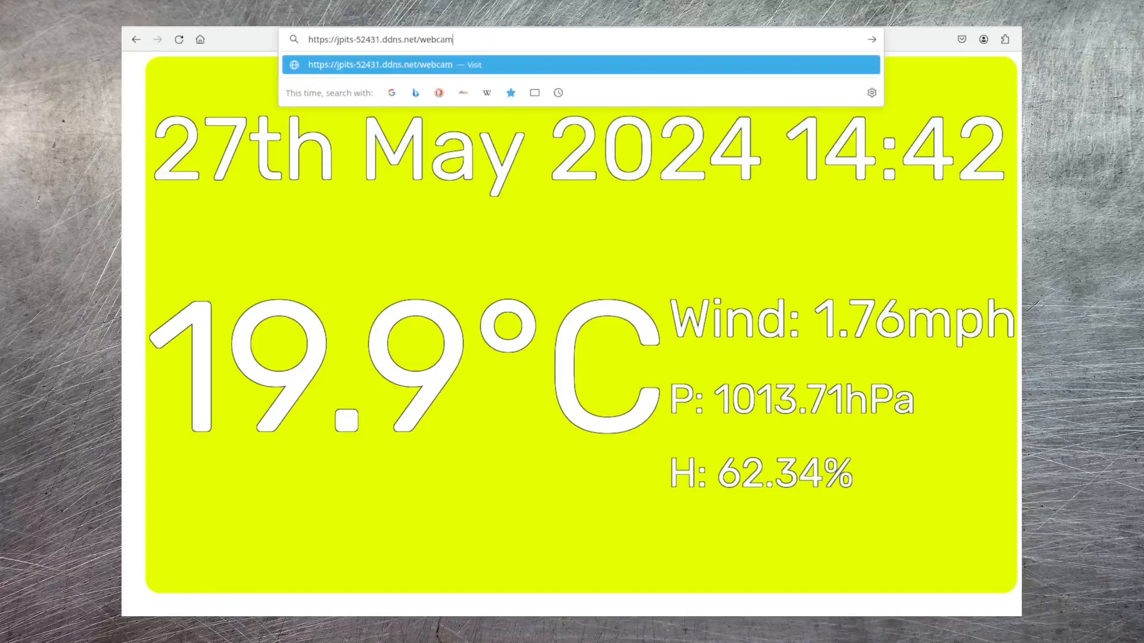
key(Return)
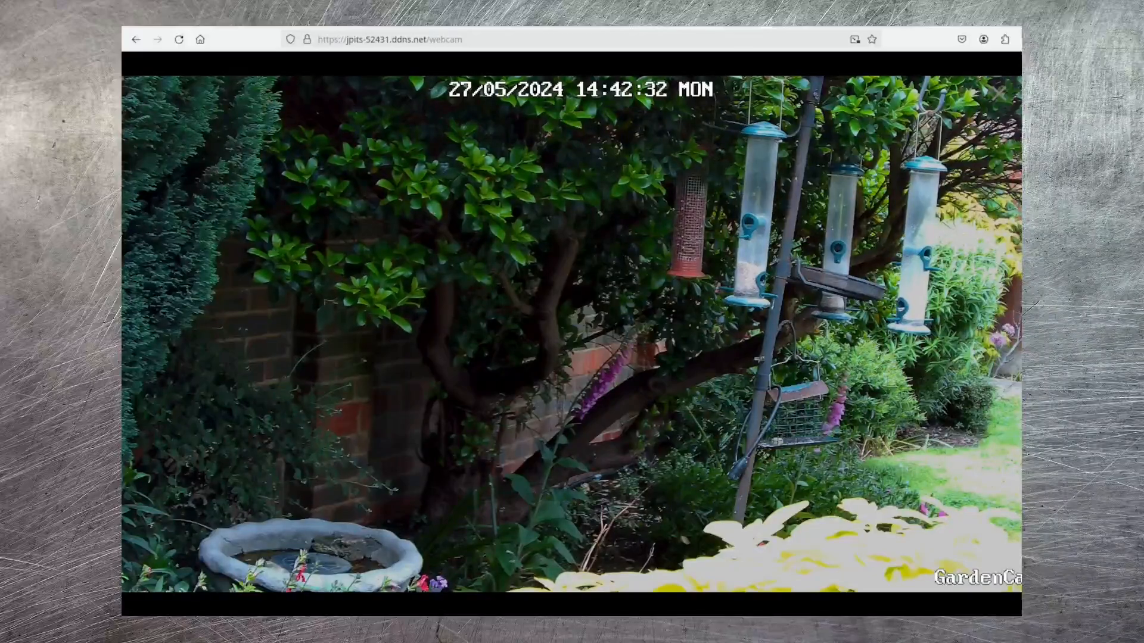